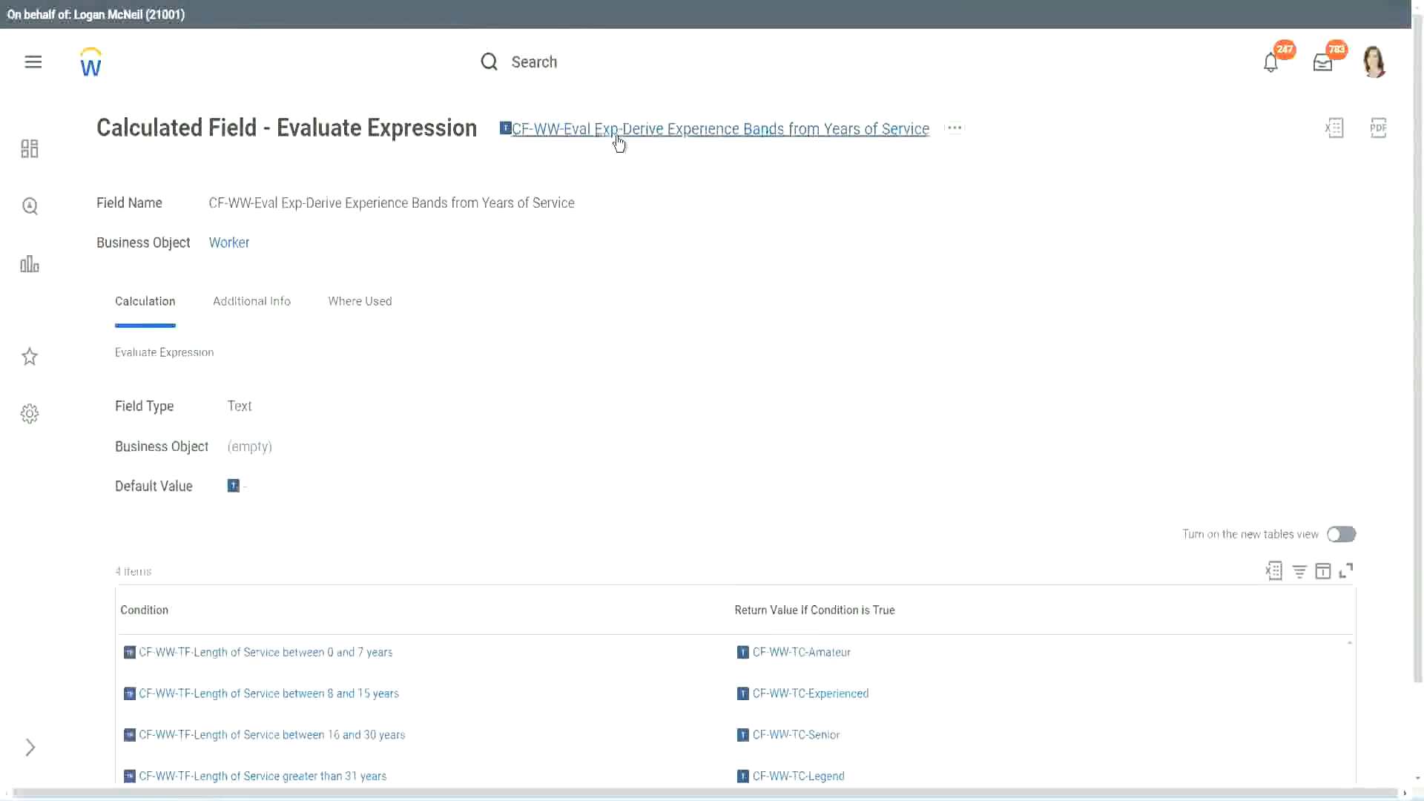
right_click(614, 138)
click(670, 220)
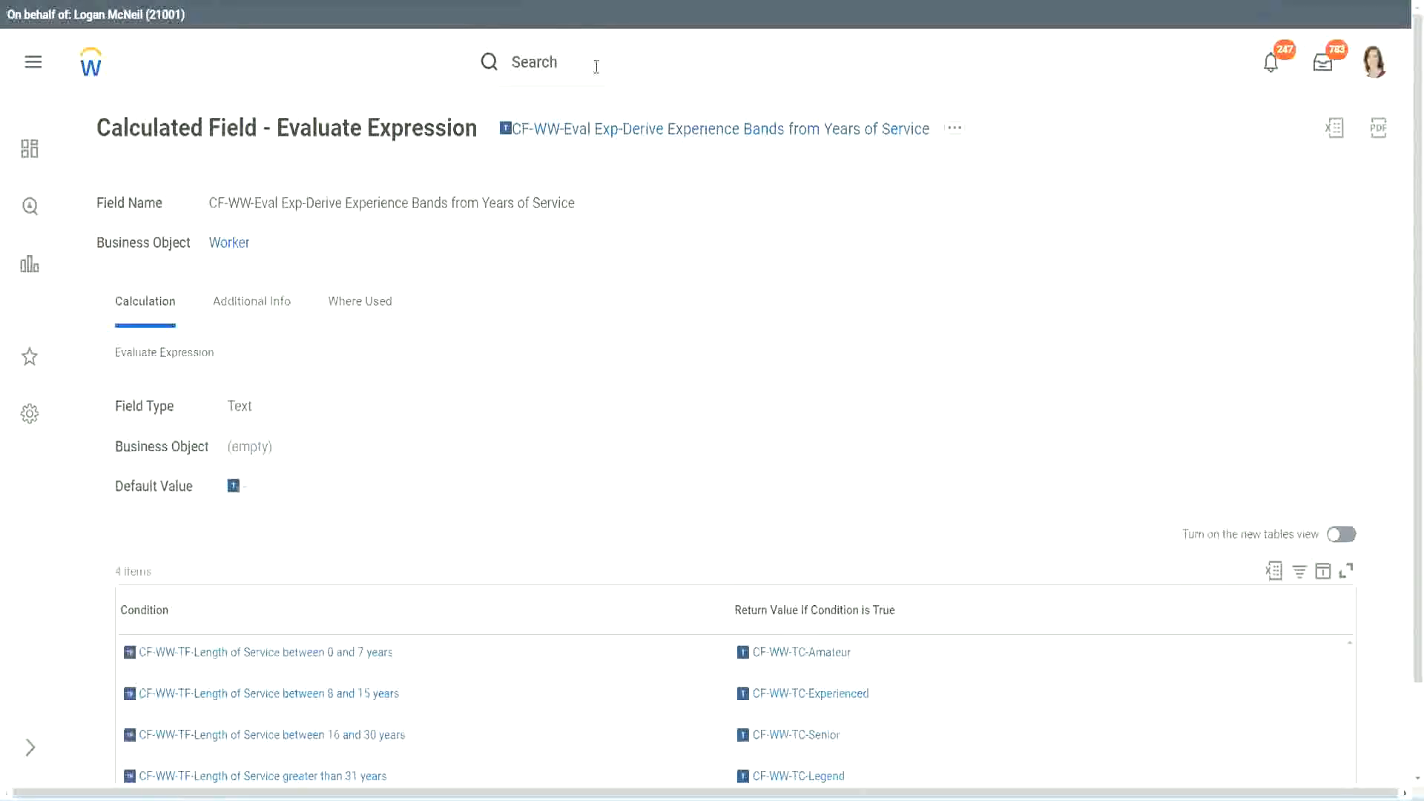
click(597, 67)
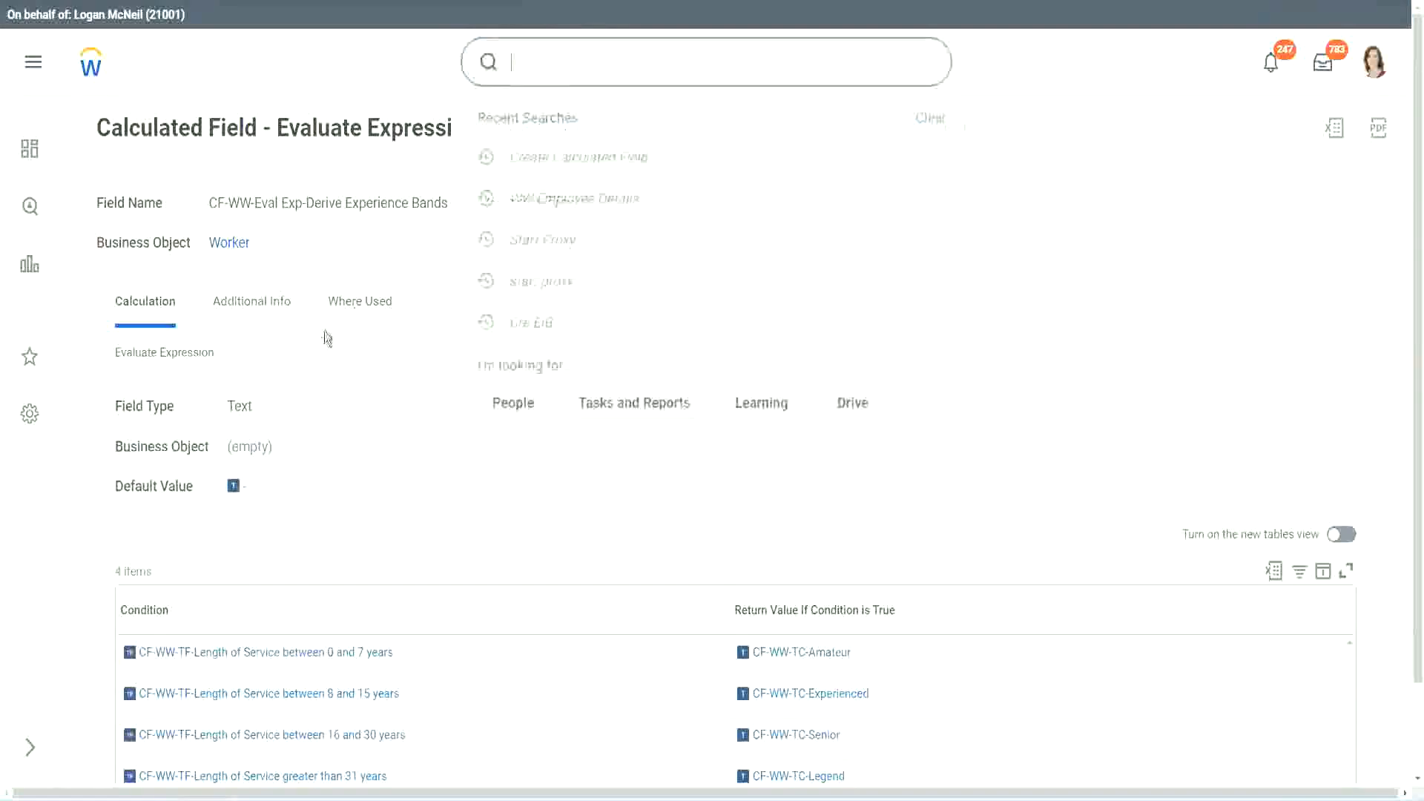
click(1009, 173)
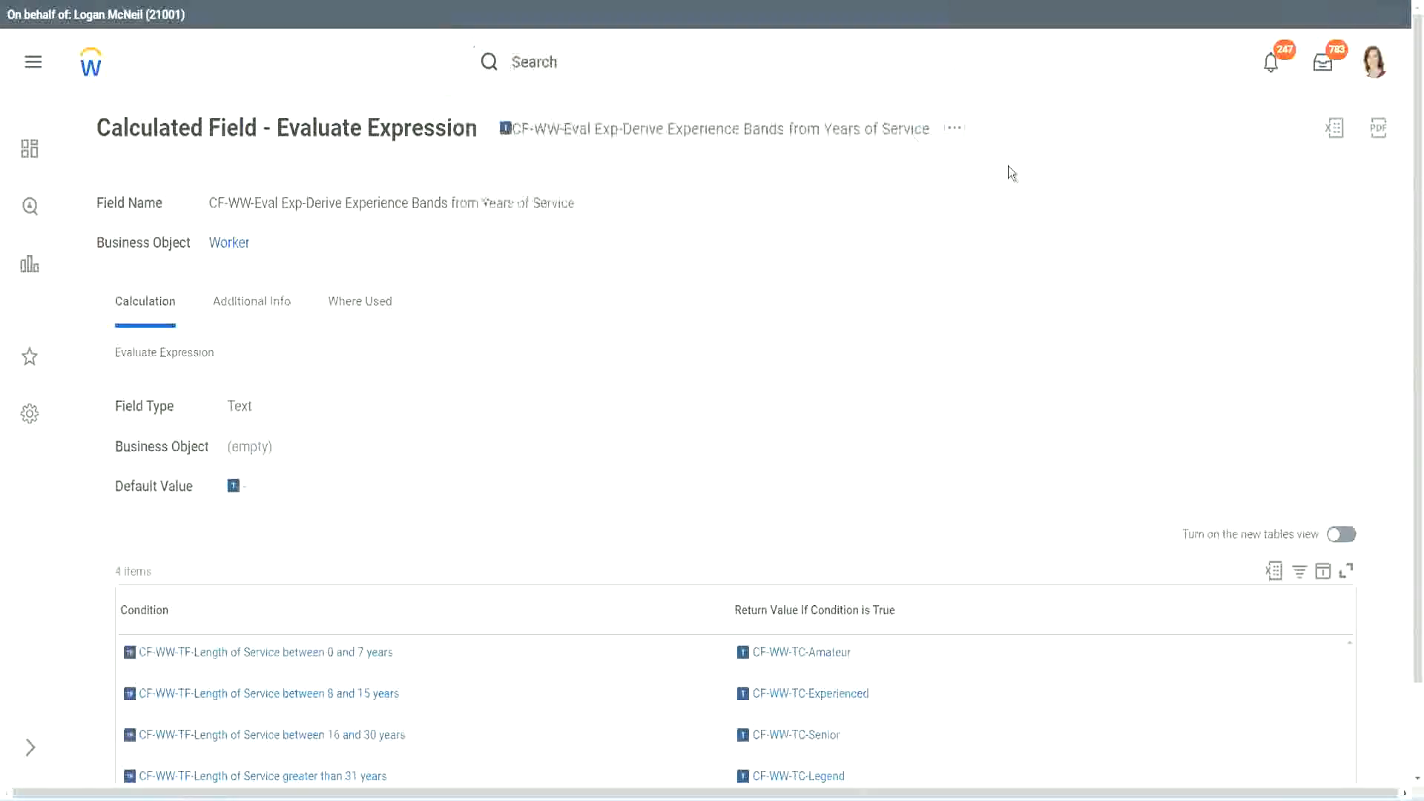
- Search for "create calc field" and open the Create Calculated Field task
click(564, 56)
text(create calc)
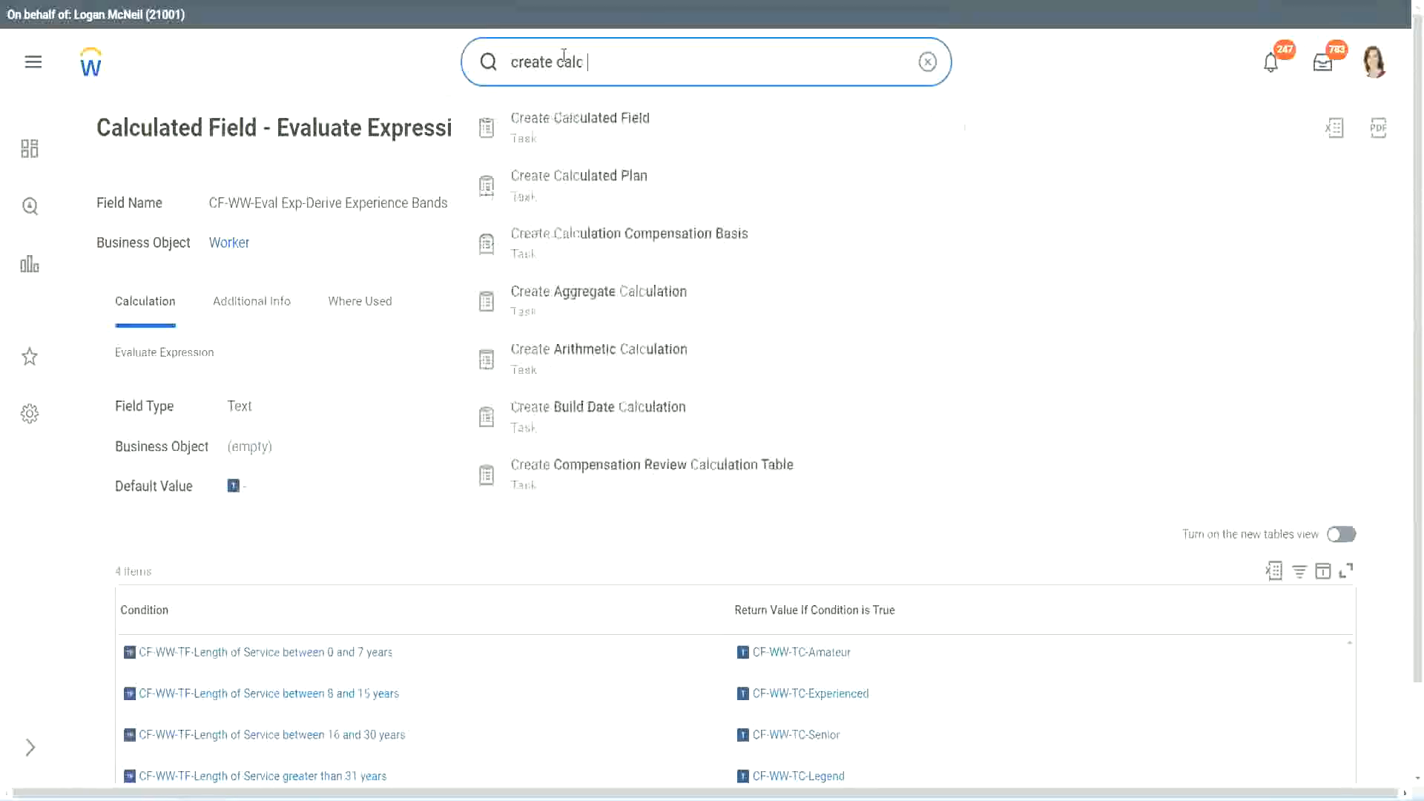
text( field)
click(593, 137)
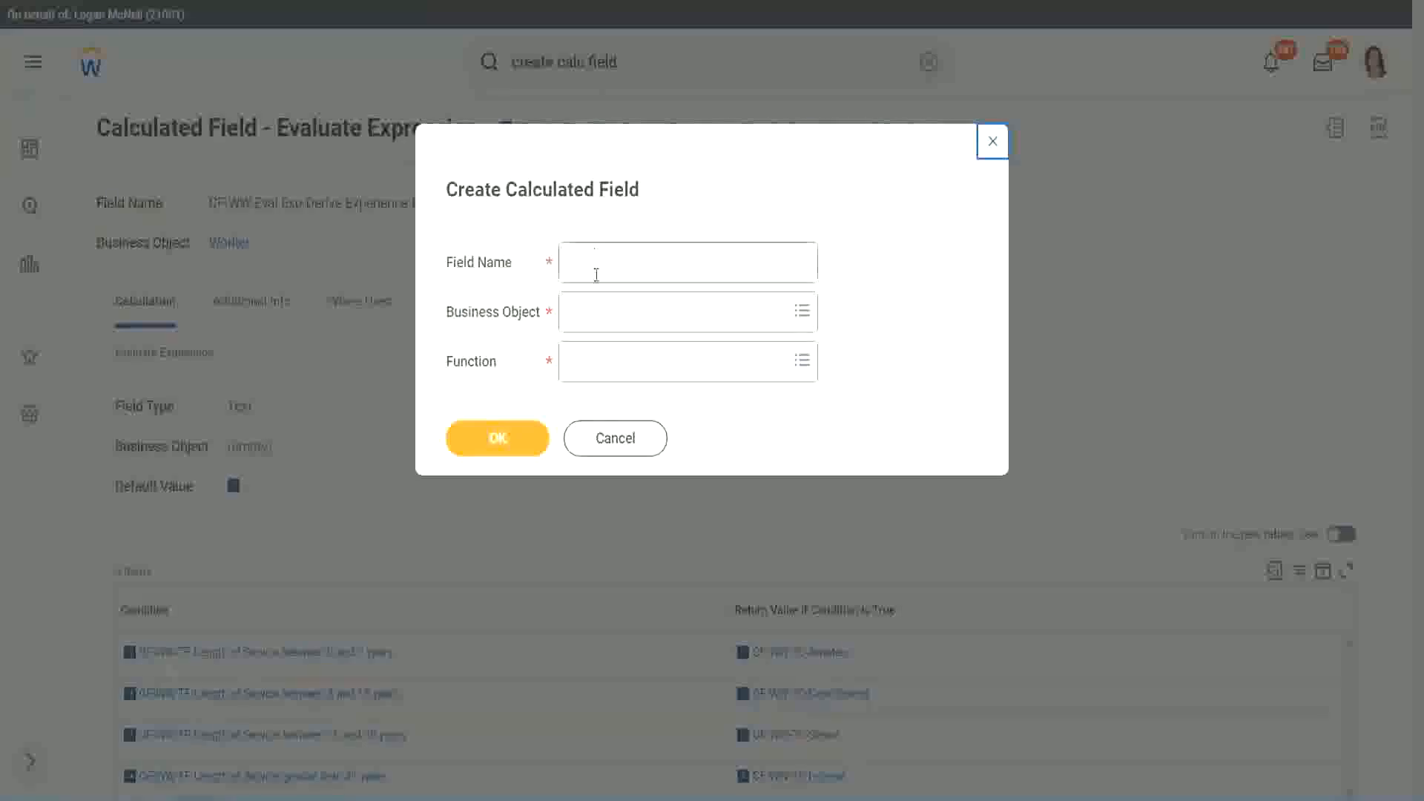
- Name the new calculated field "CF-WW-LRB-Identify Experience Bands from years of Service"
click(596, 271)
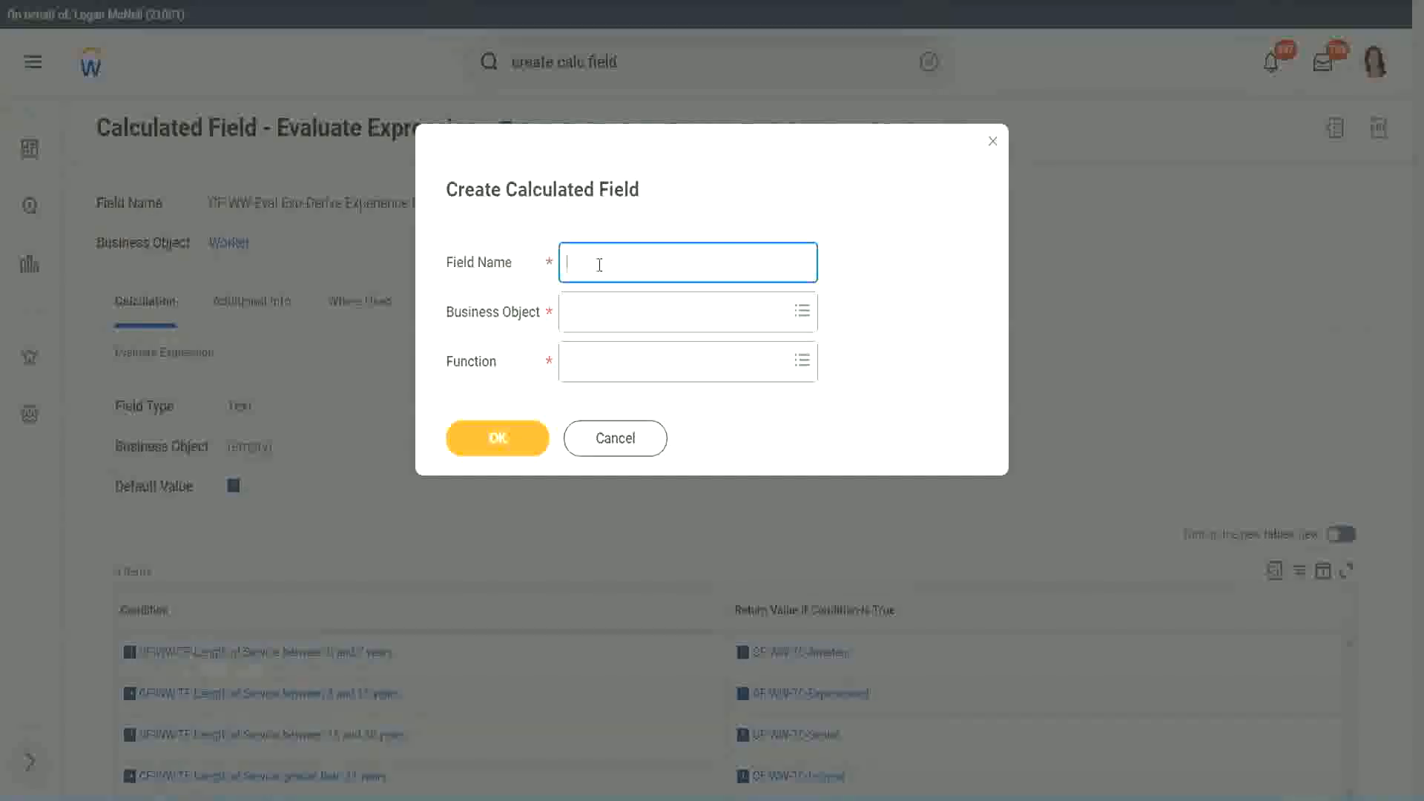
text(CF-WW-LRB-Identify Exe)
key(BackSpace)
text(periende)
key(BackSpace)
key(BackSpace)
text(ce )
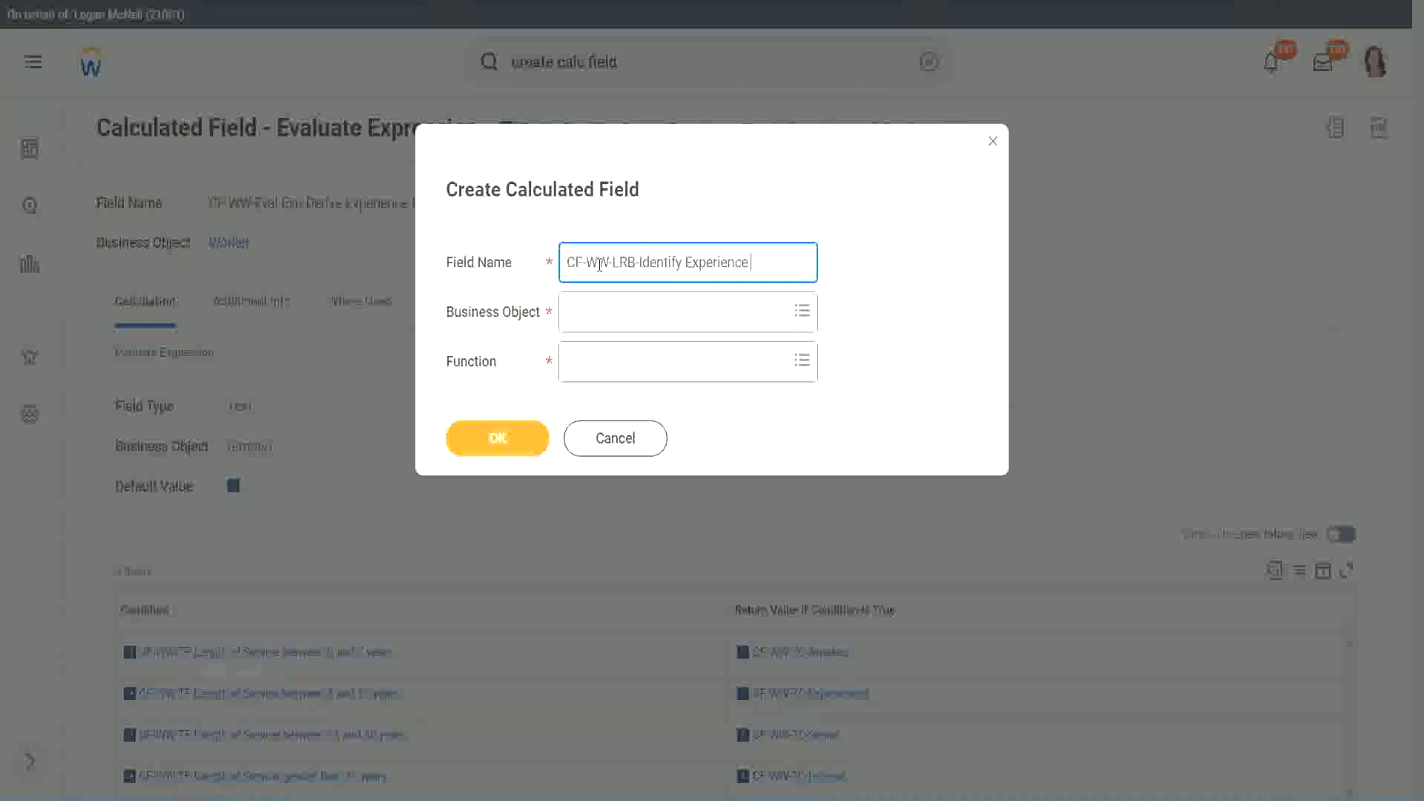
text(Bands Irom)
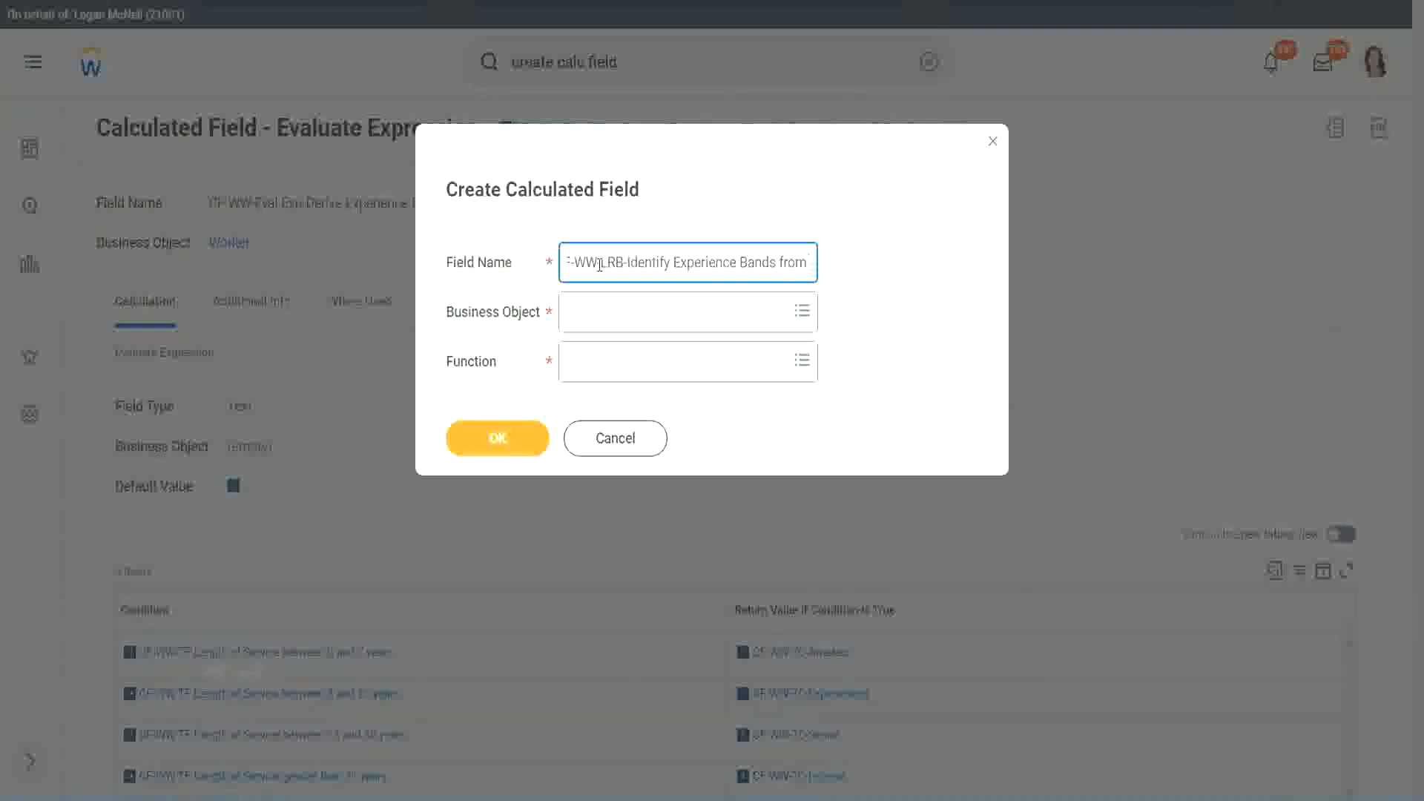
text( years if Service)
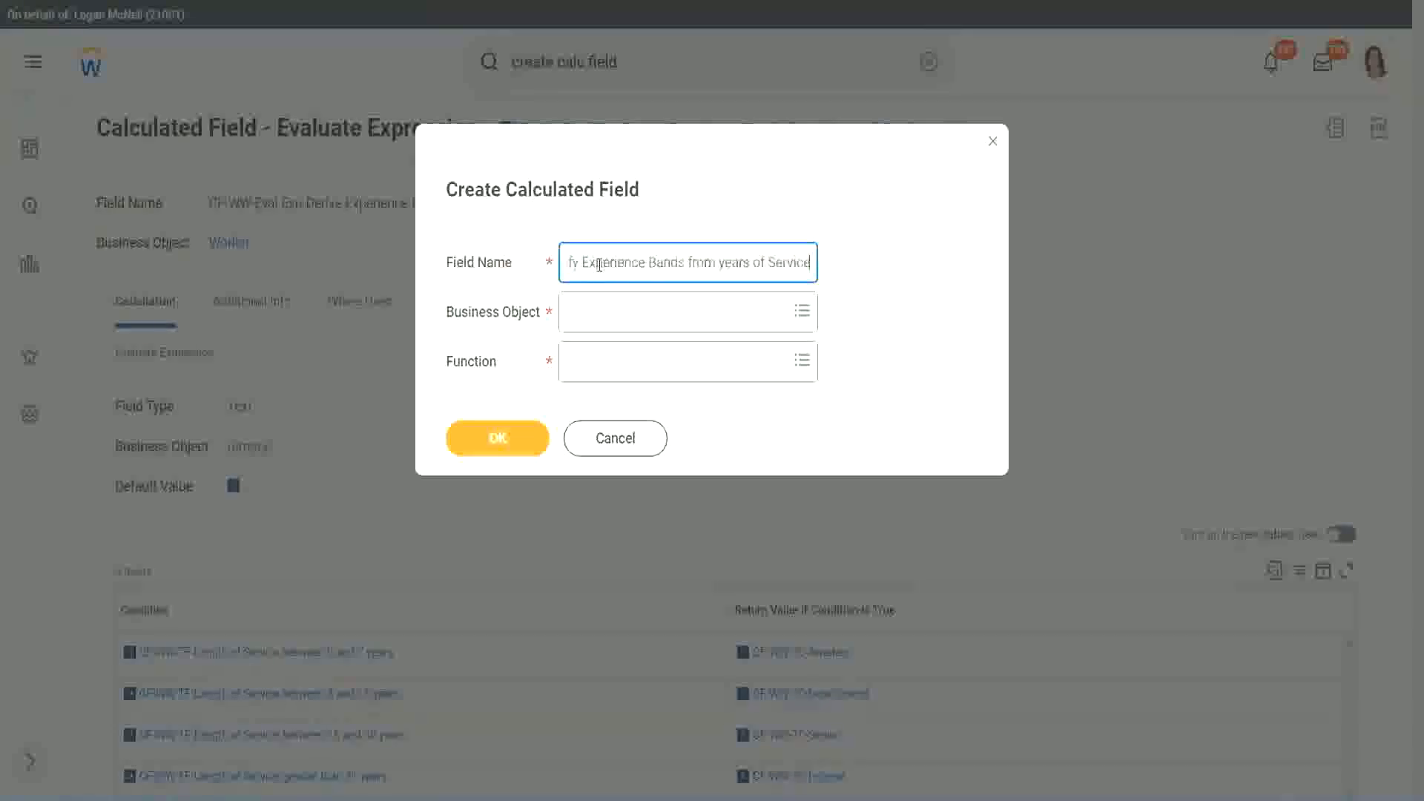
key(Tab)
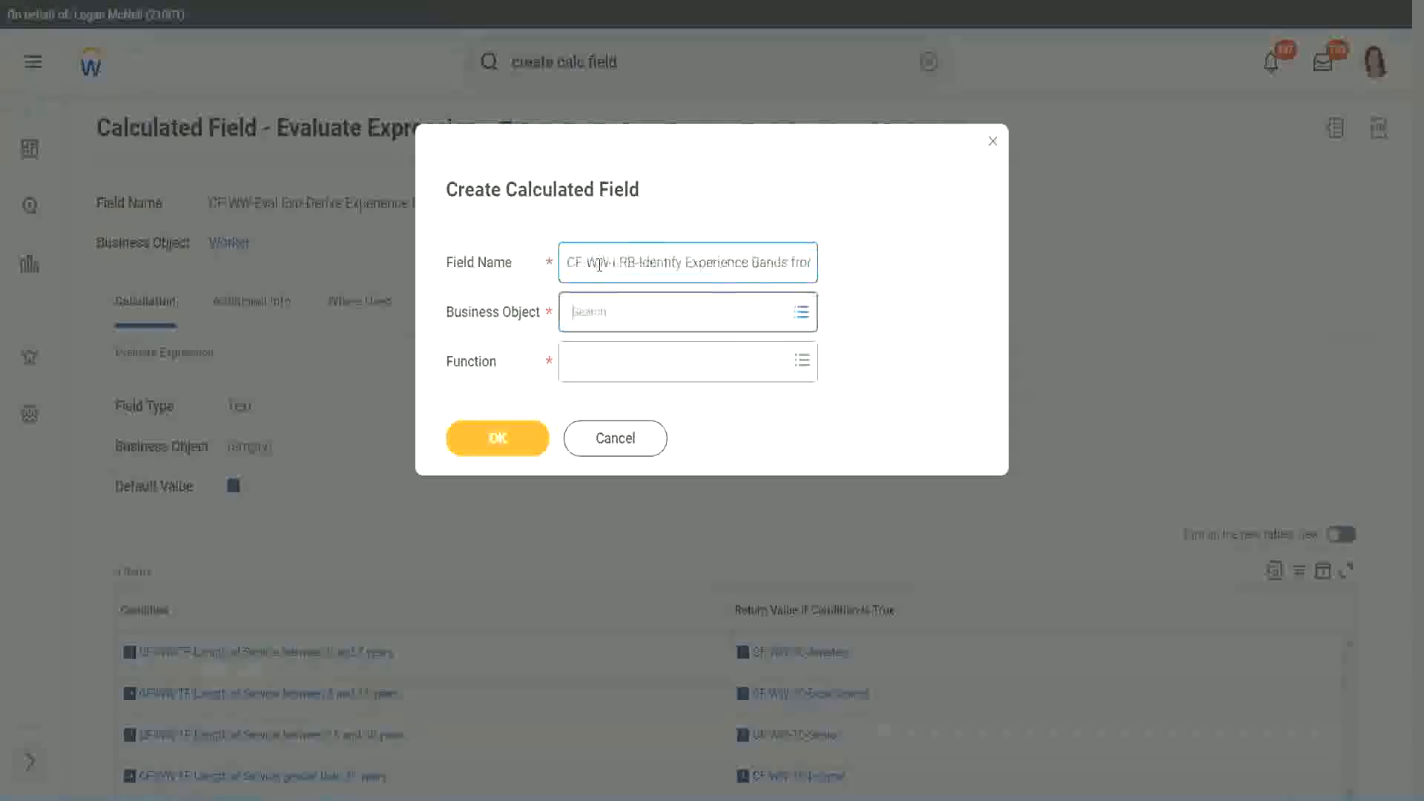
- Set the business object to Worker and the function to Lookup Range Band, and confirm the new calculated field
text(wor)
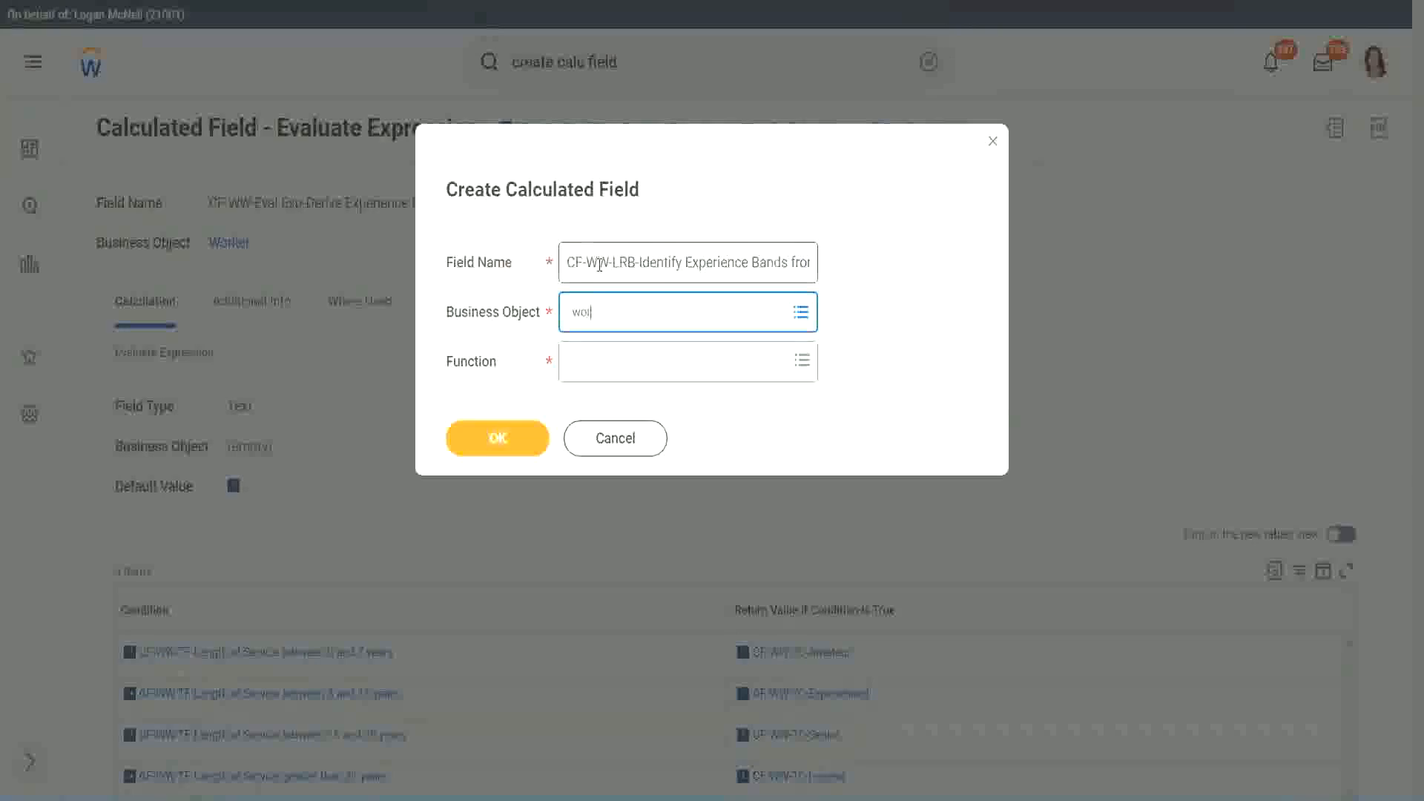
text(ker)
key(Return)
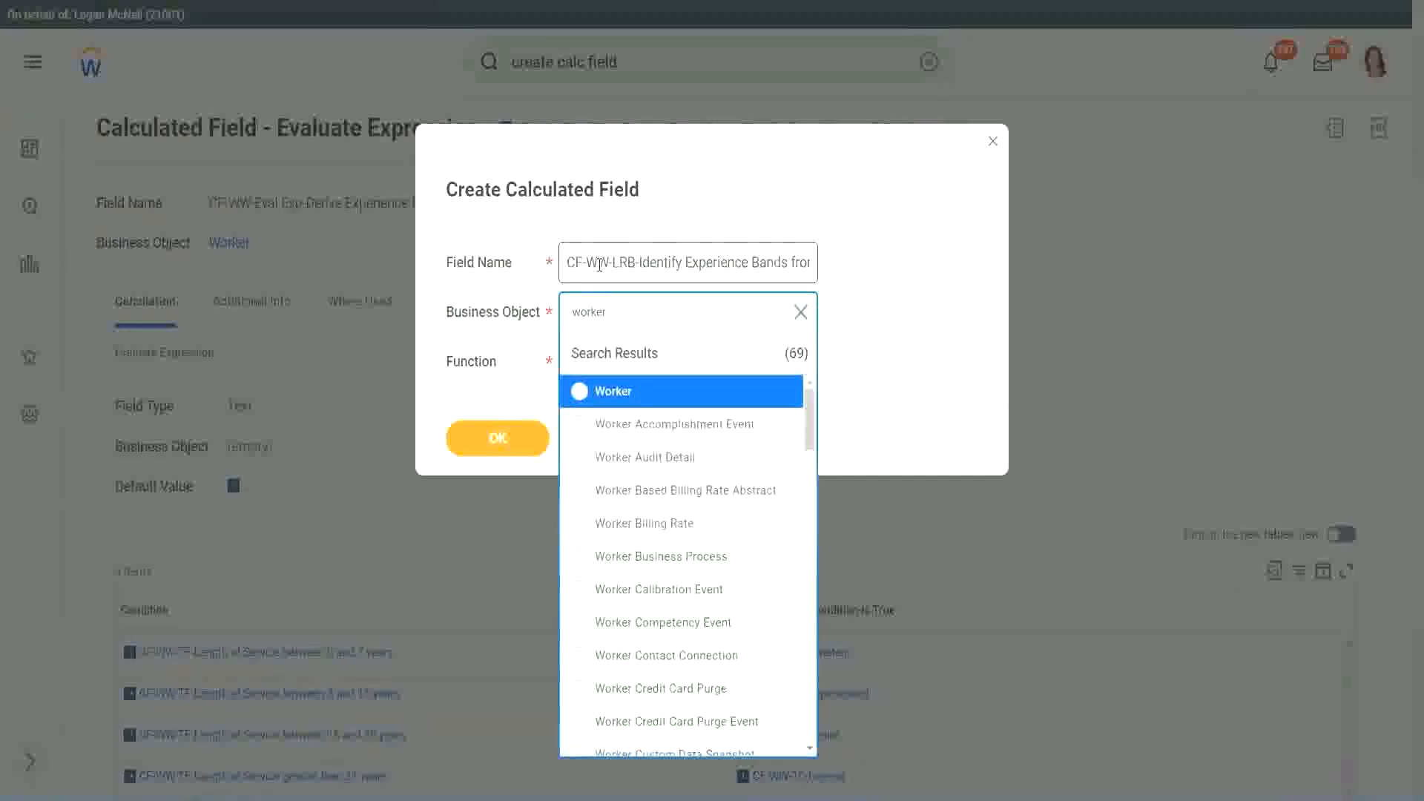
key(Return)
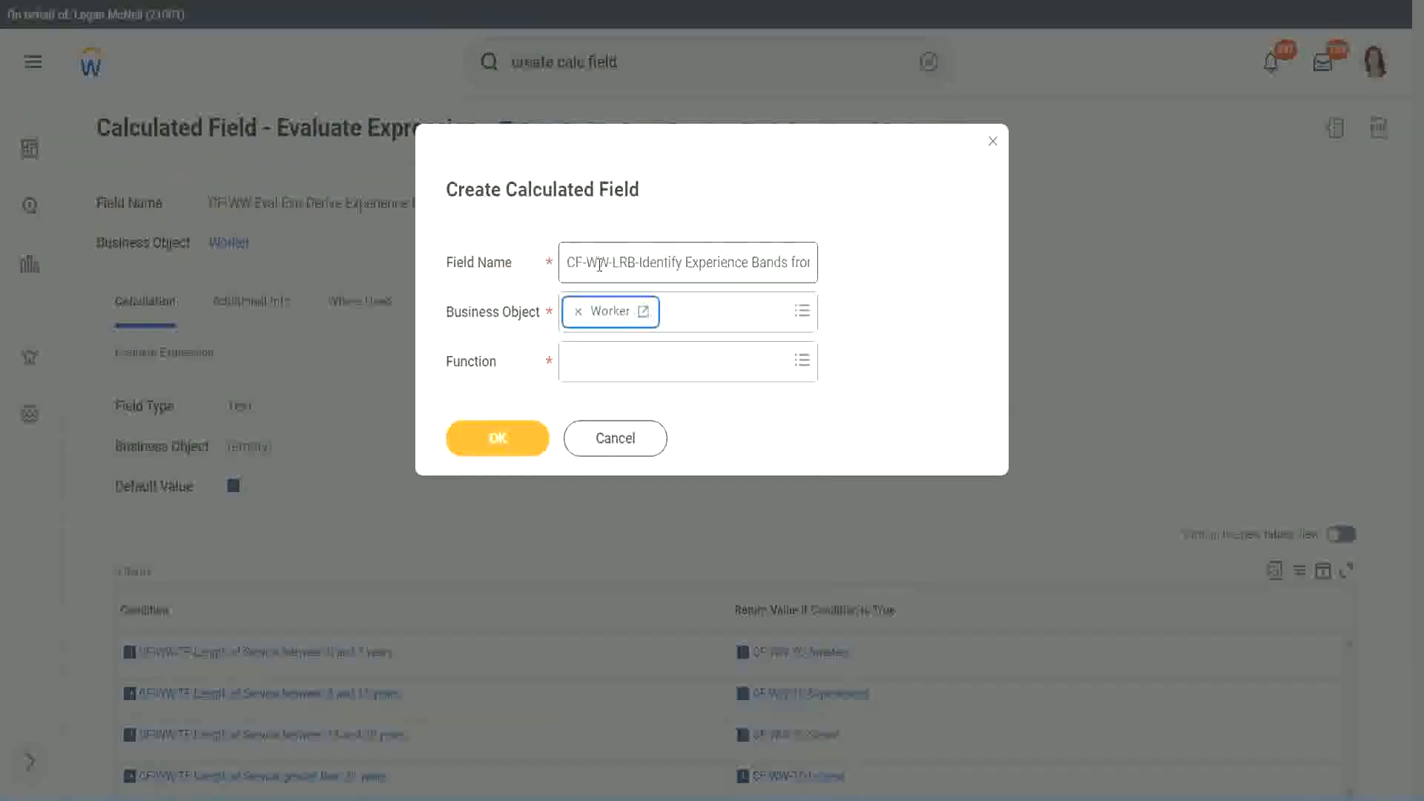
key(Tab)
text(loo)
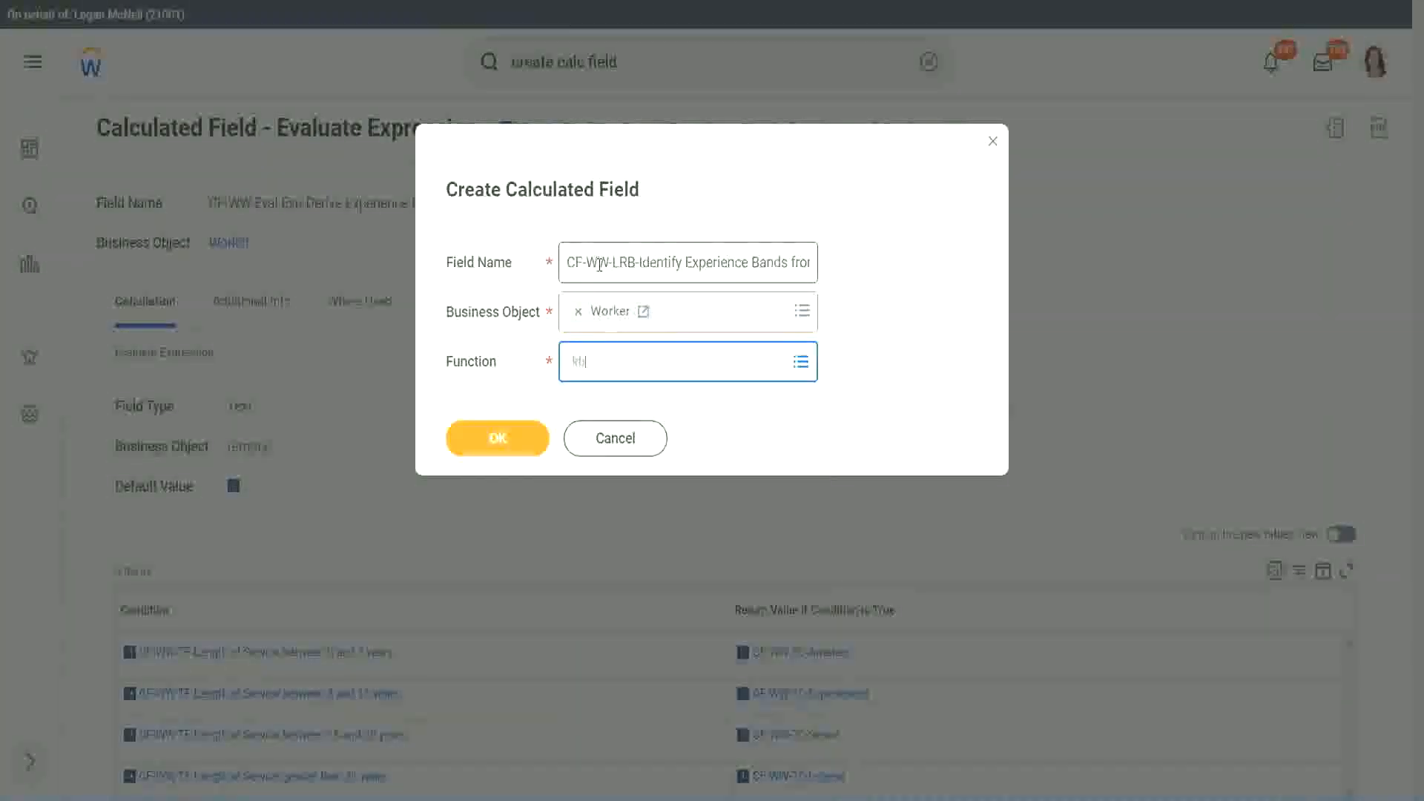
key(Return)
key(Return)
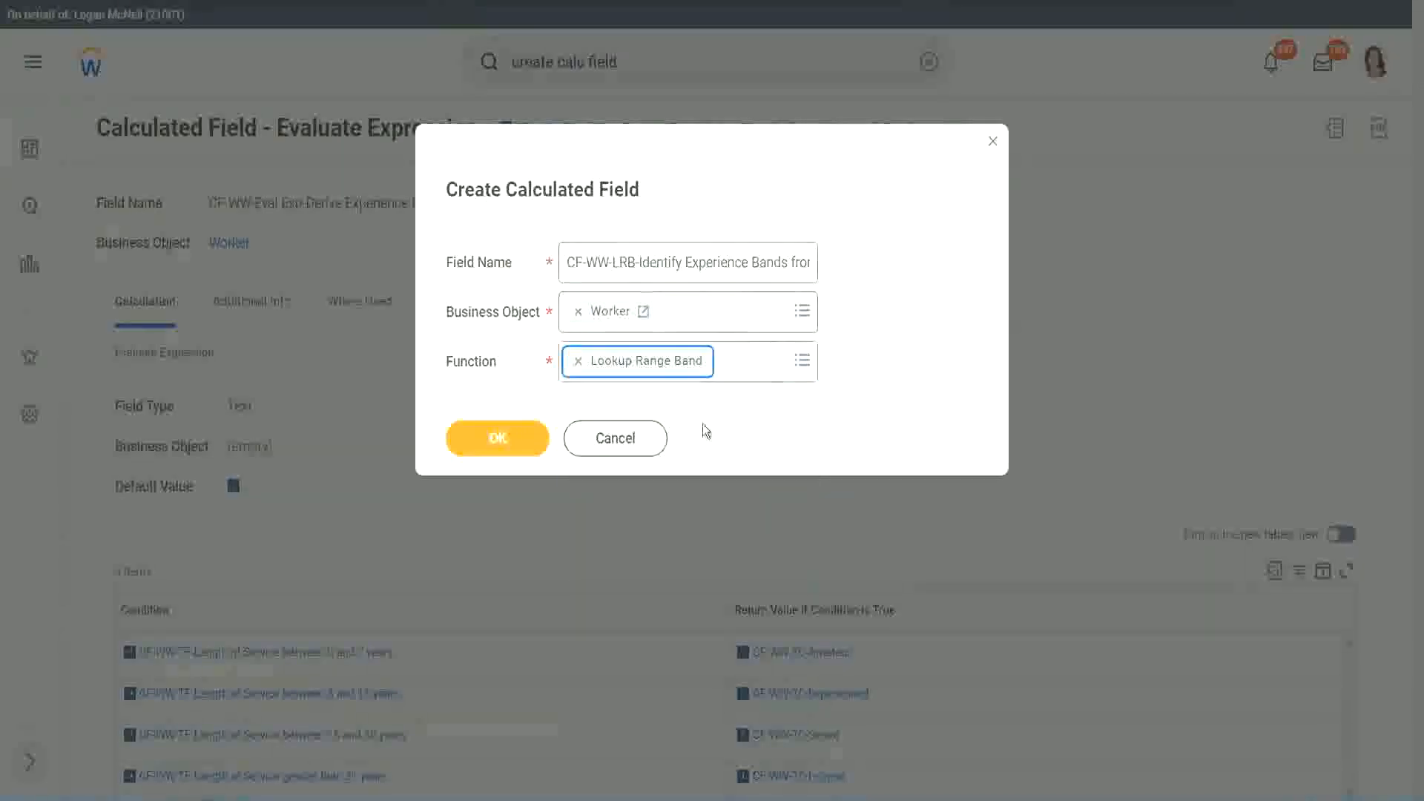
click(506, 446)
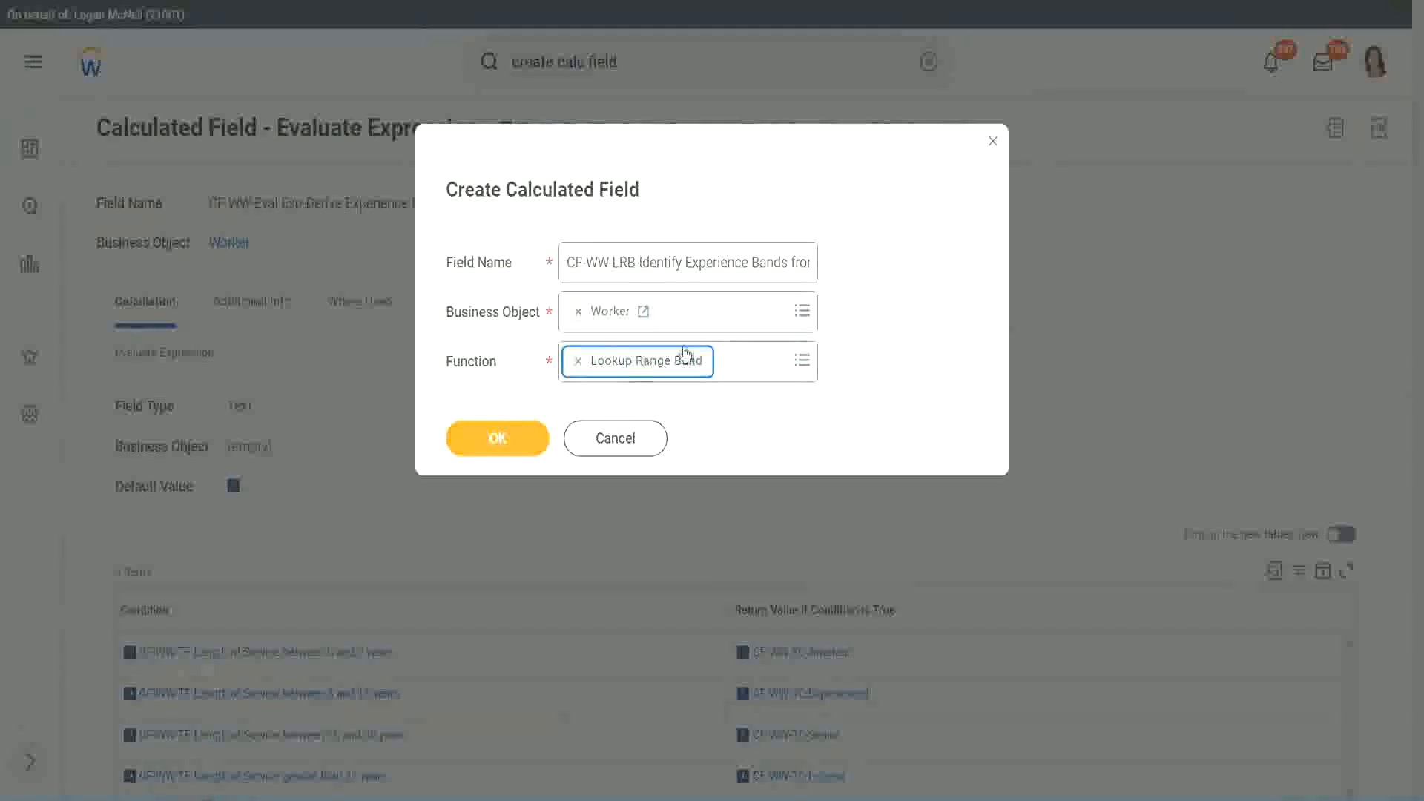
click(509, 439)
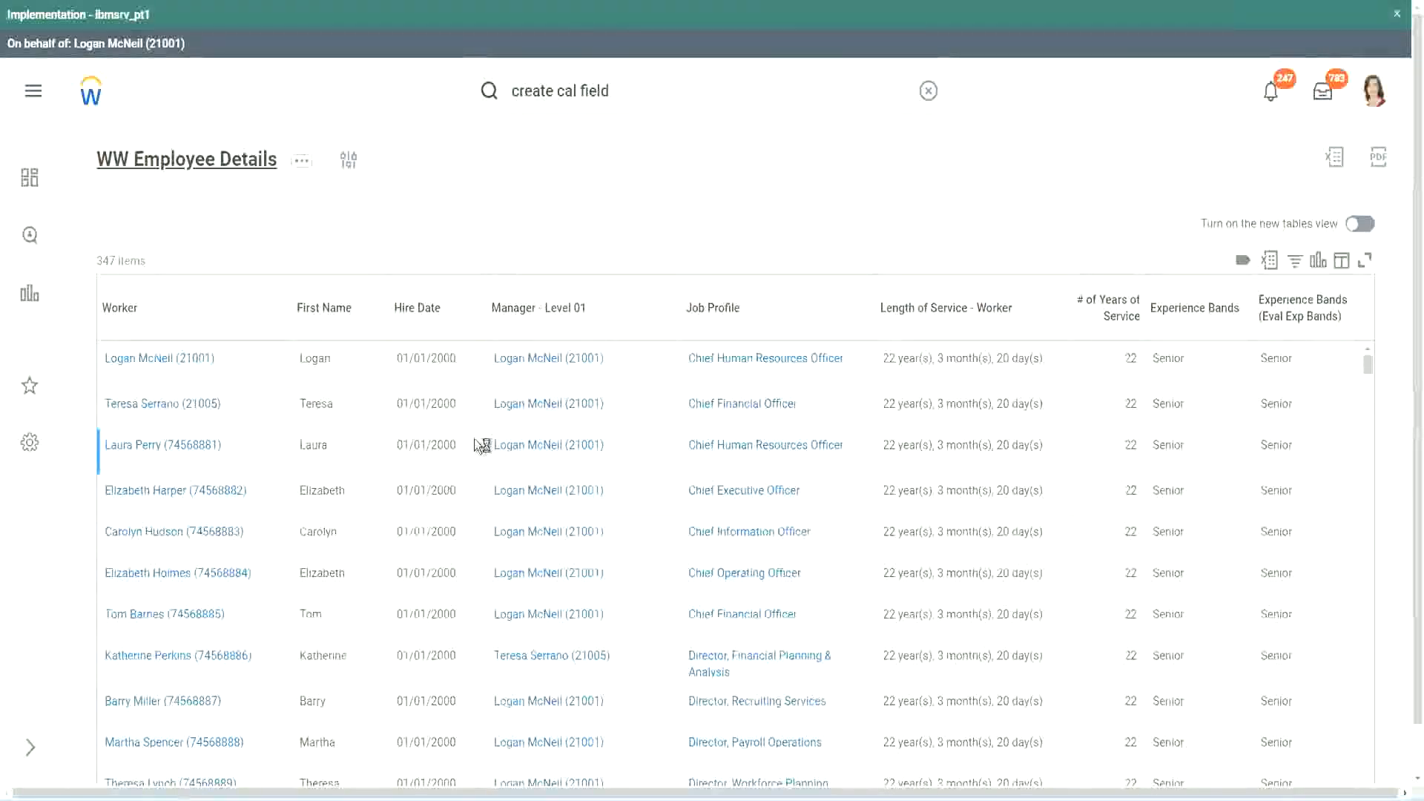
- Copy the field name CF-WW-Convert Text To Number-Number of Years from Length of Service from the WW Employee Details report definition and set it as source field
scroll(469, 486, down, 5)
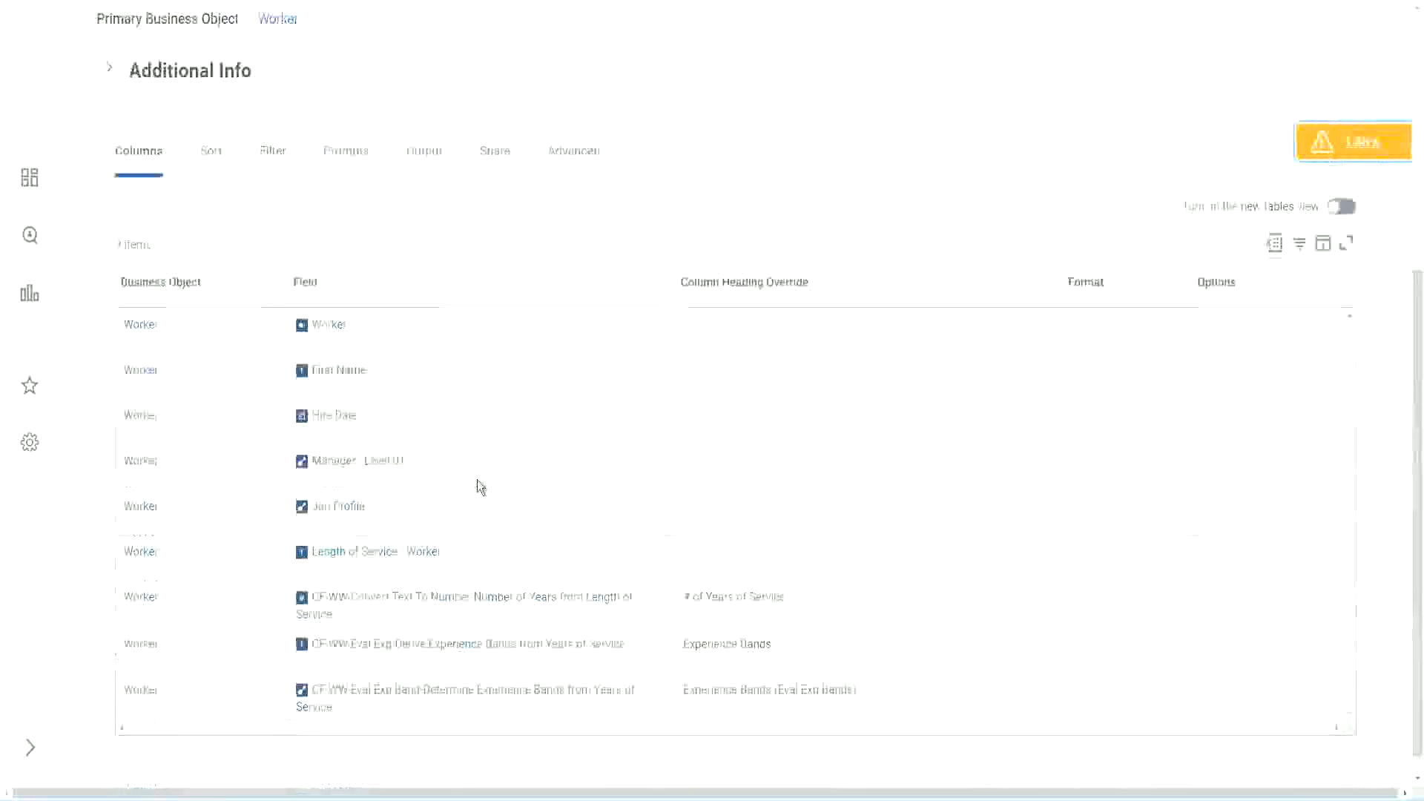
right_click(451, 577)
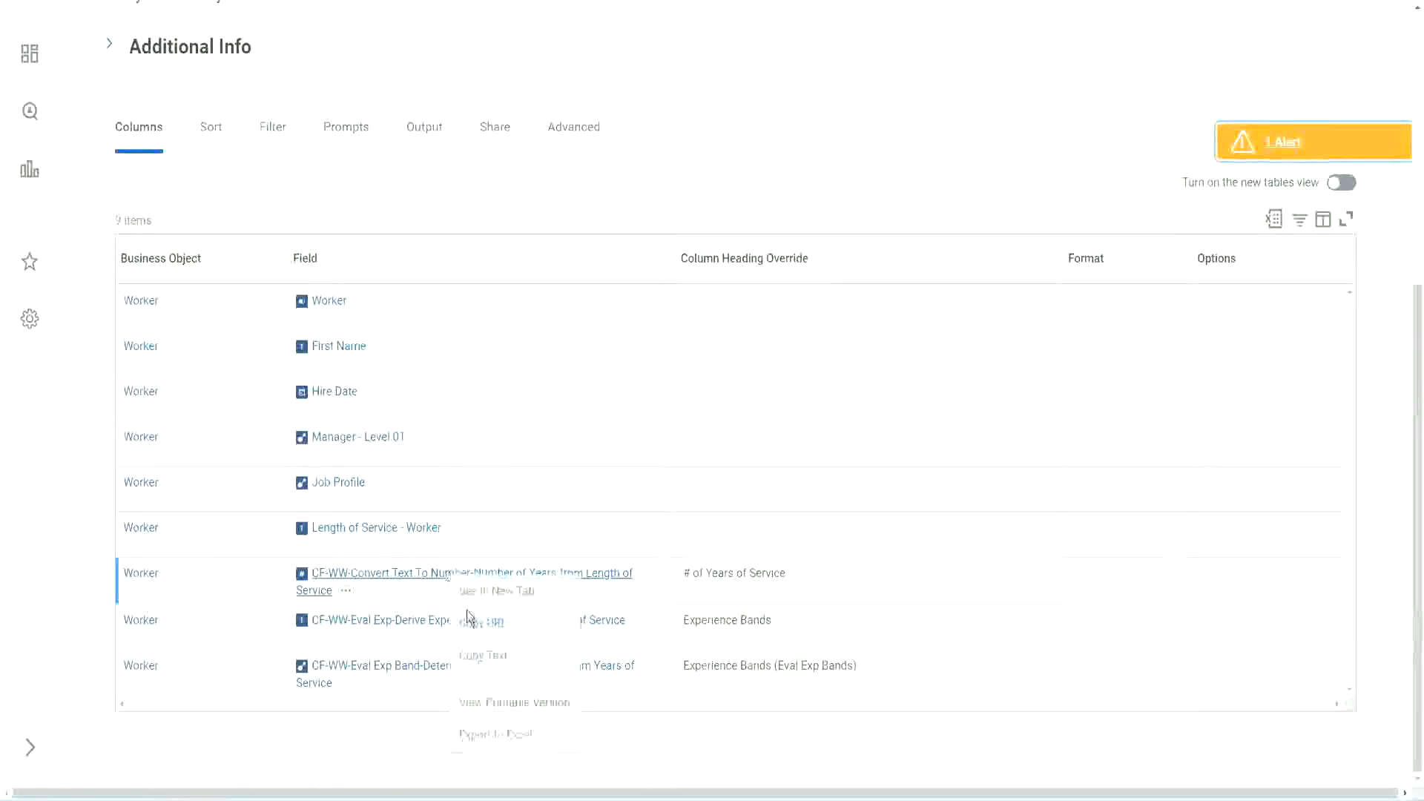
click(488, 658)
key(ctrl+Tab)
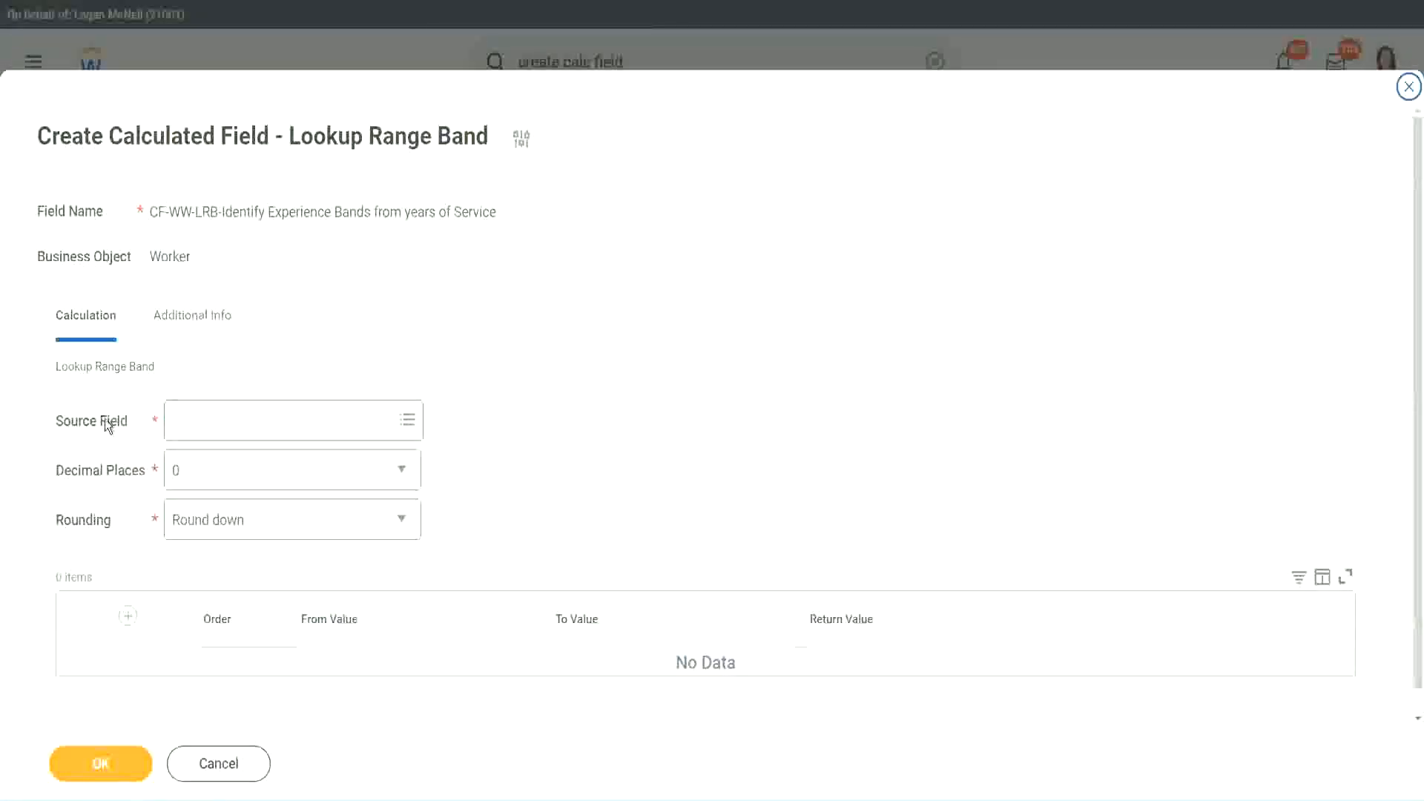
click(221, 421)
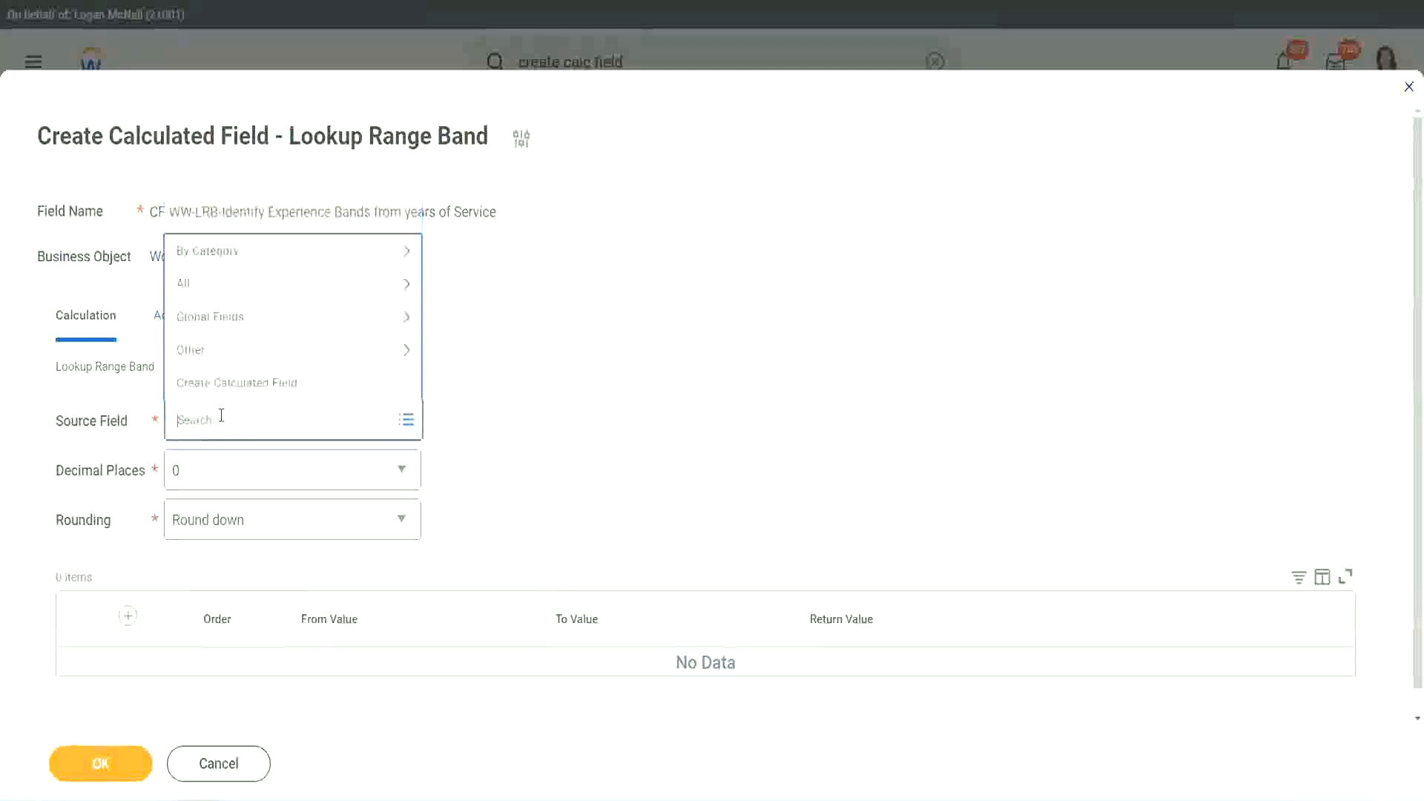
key(ctrl+v)
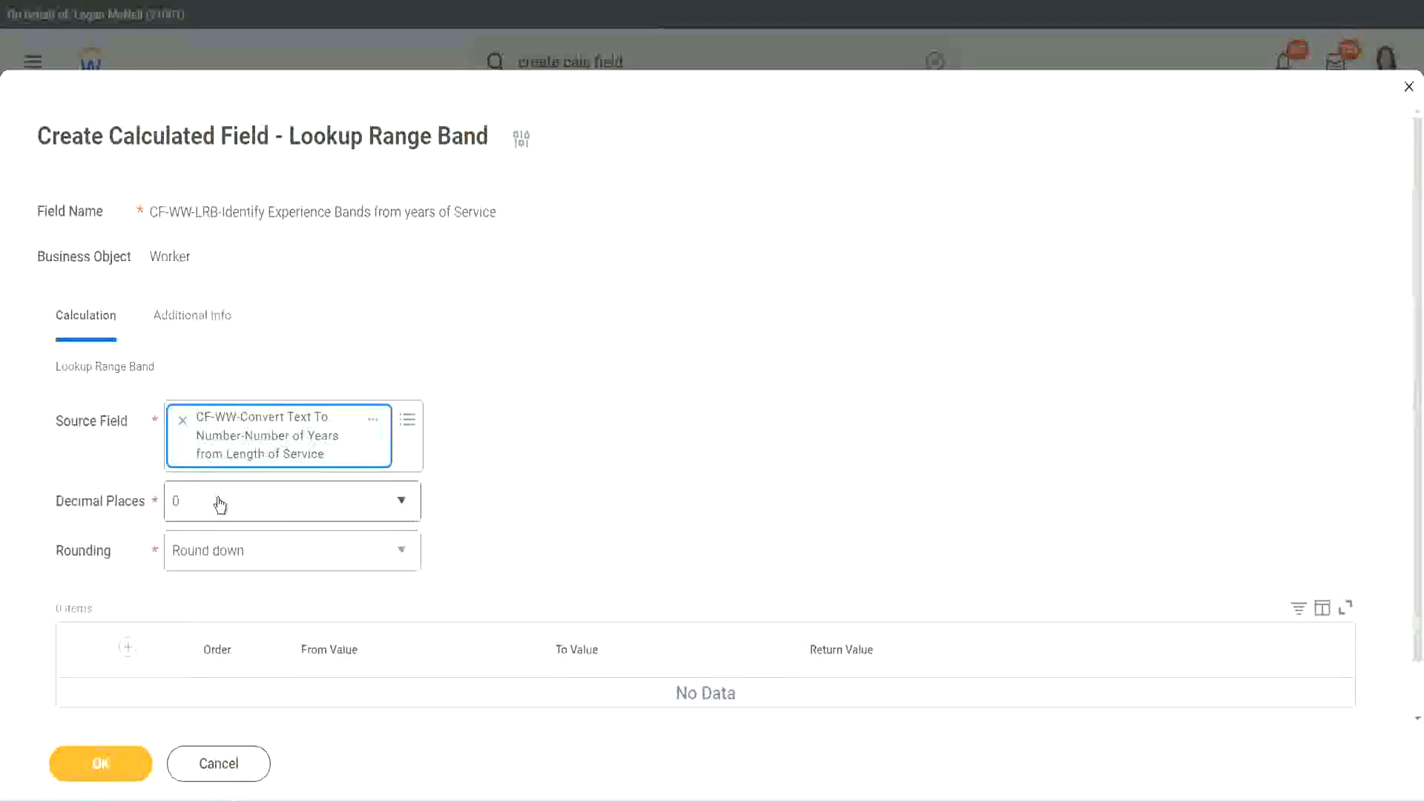
- Keep the decimal places at 0 and set the rounding to Round
click(278, 510)
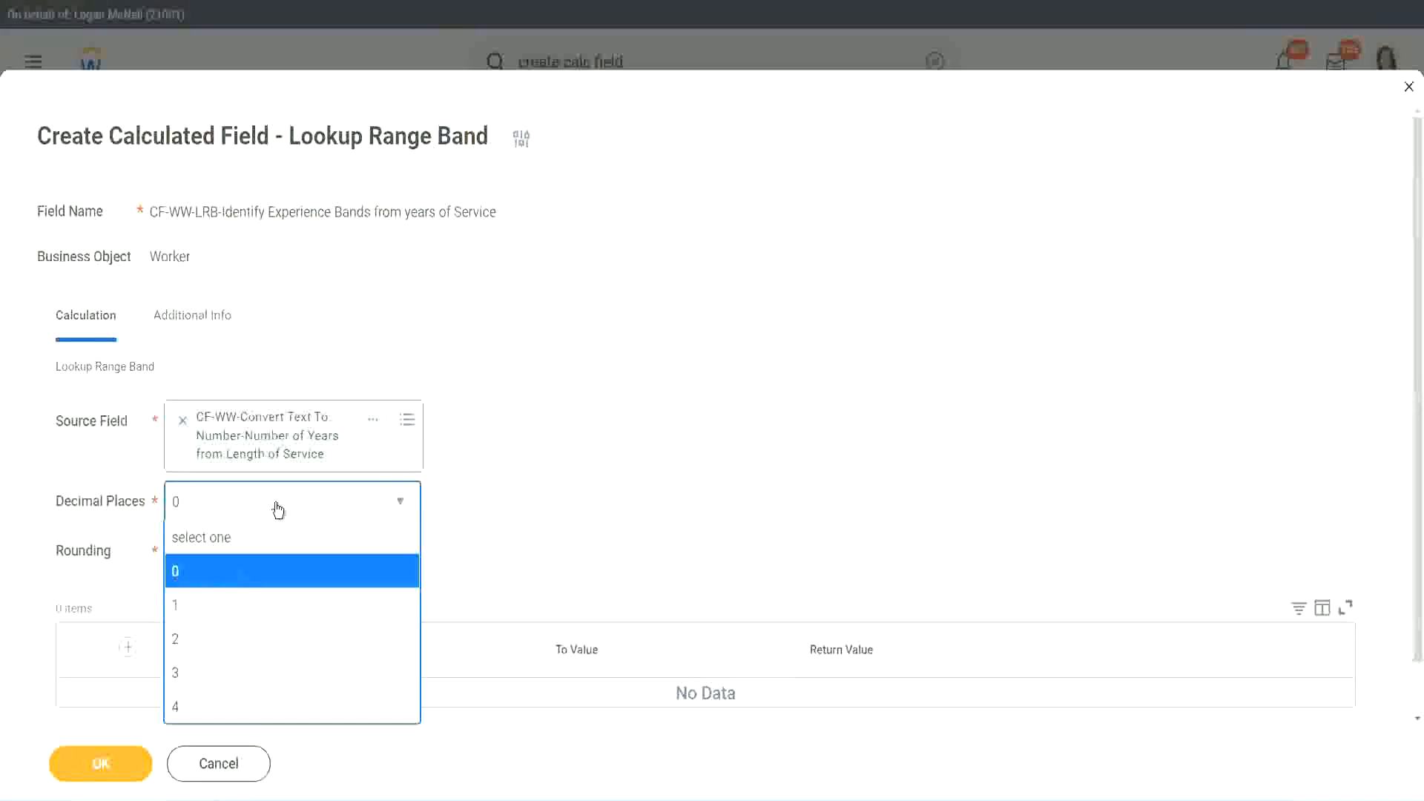
click(555, 488)
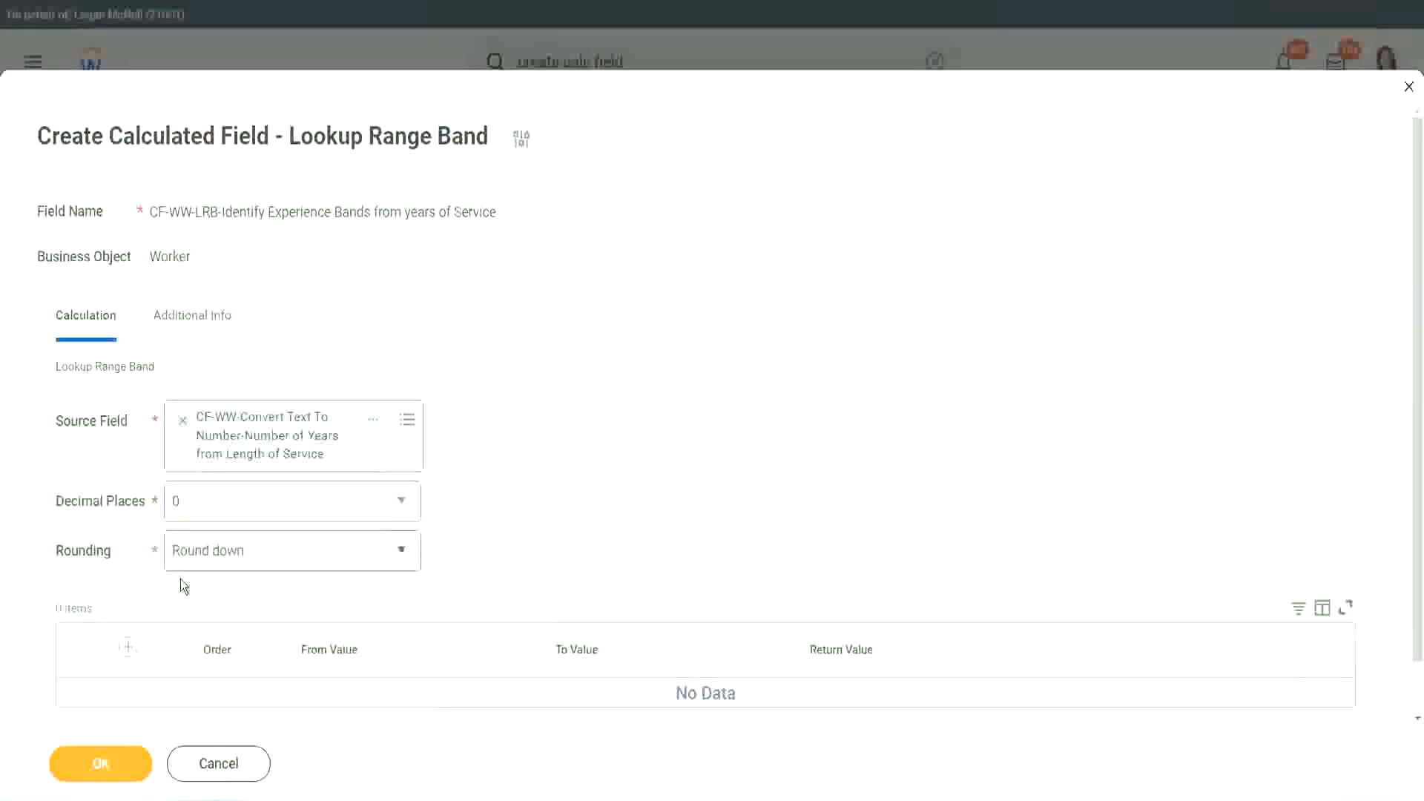
click(229, 555)
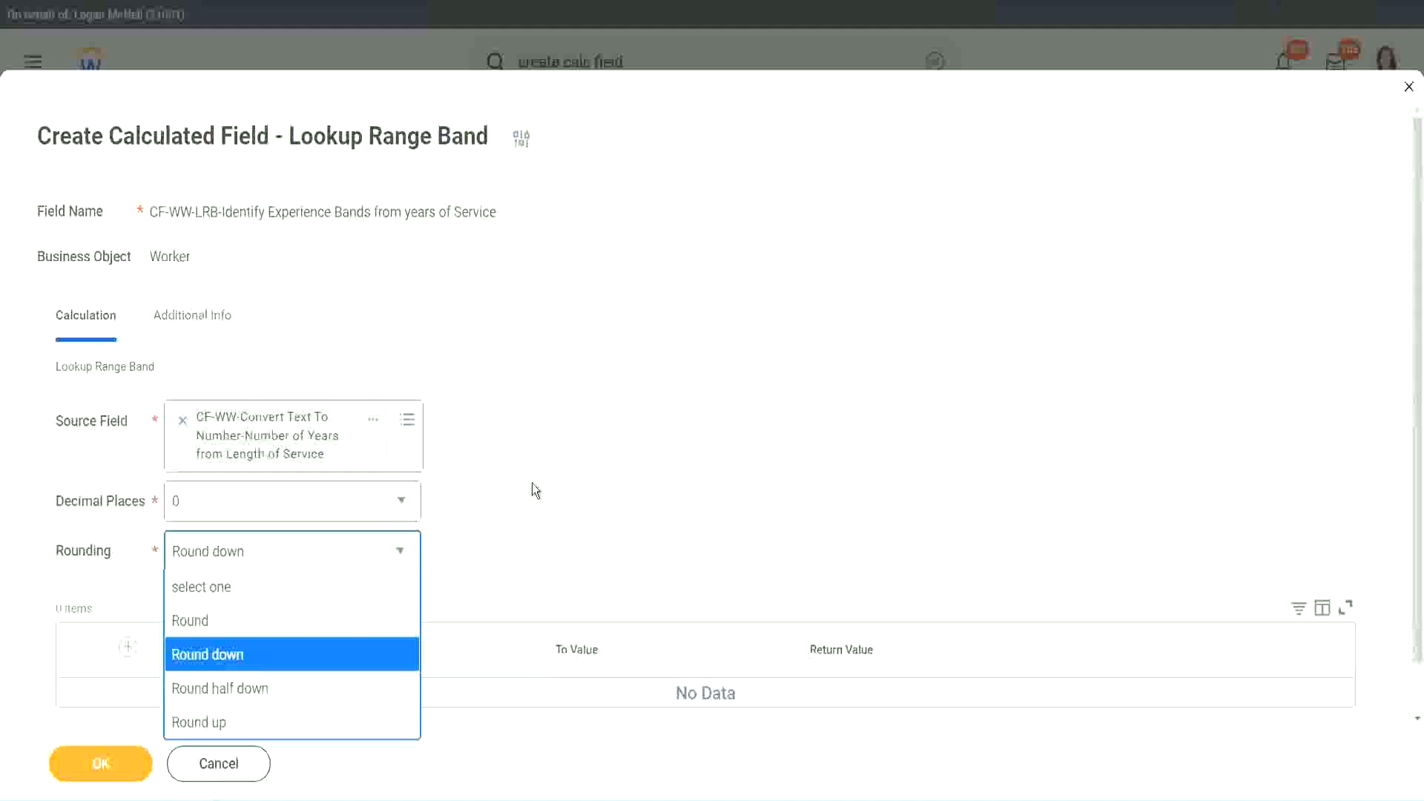
click(501, 546)
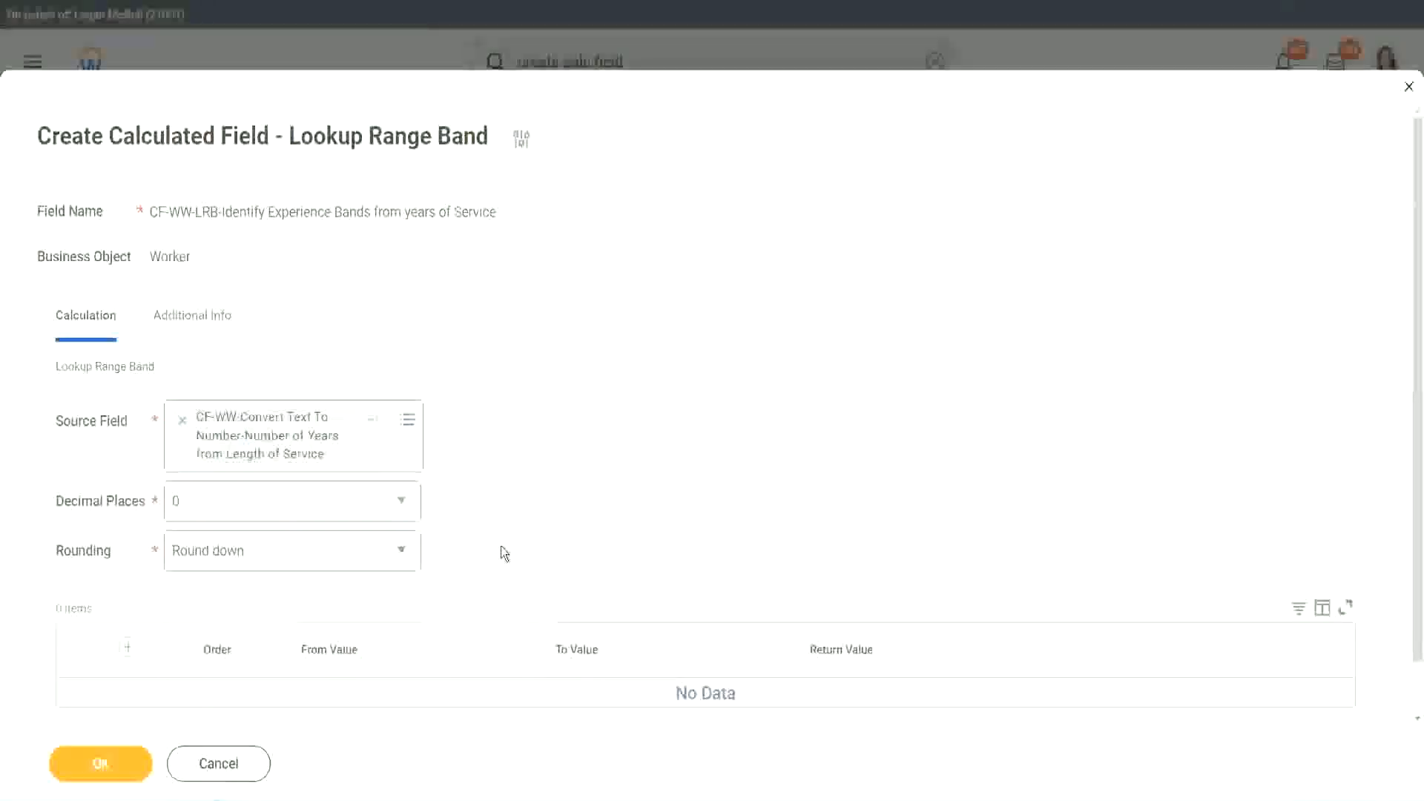
click(246, 558)
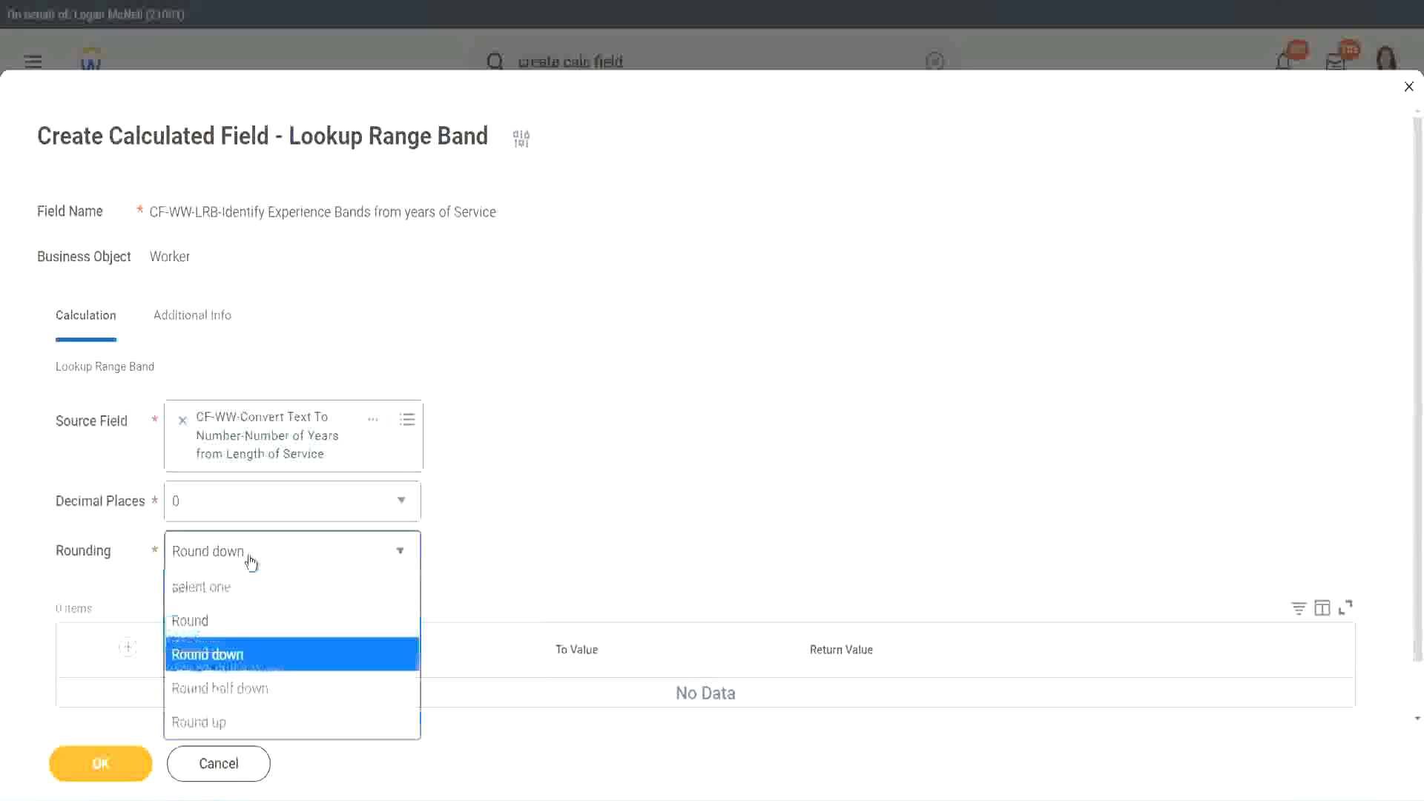
click(237, 626)
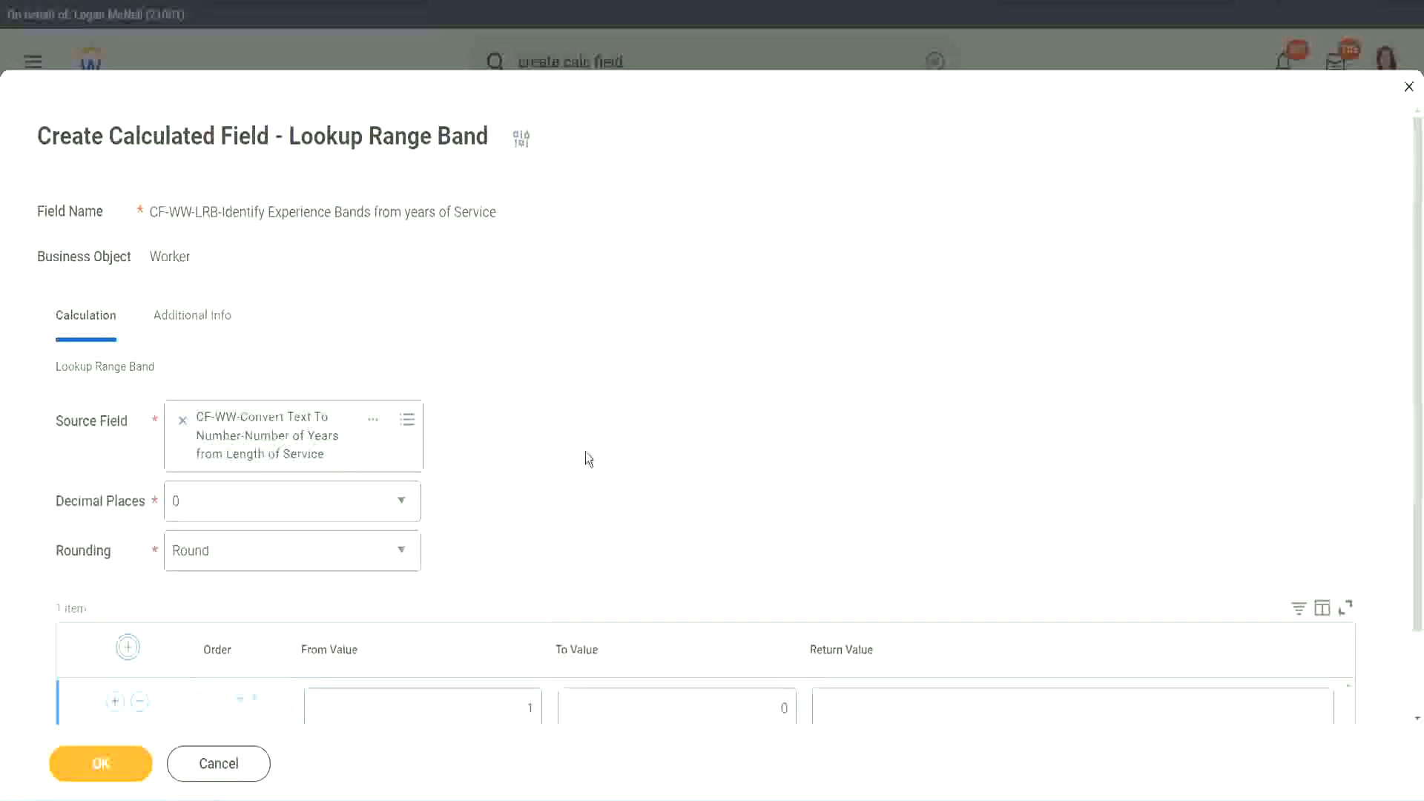
- Define the first range band from 0 to 7 with the return value Amateur
scroll(589, 453, down, 2)
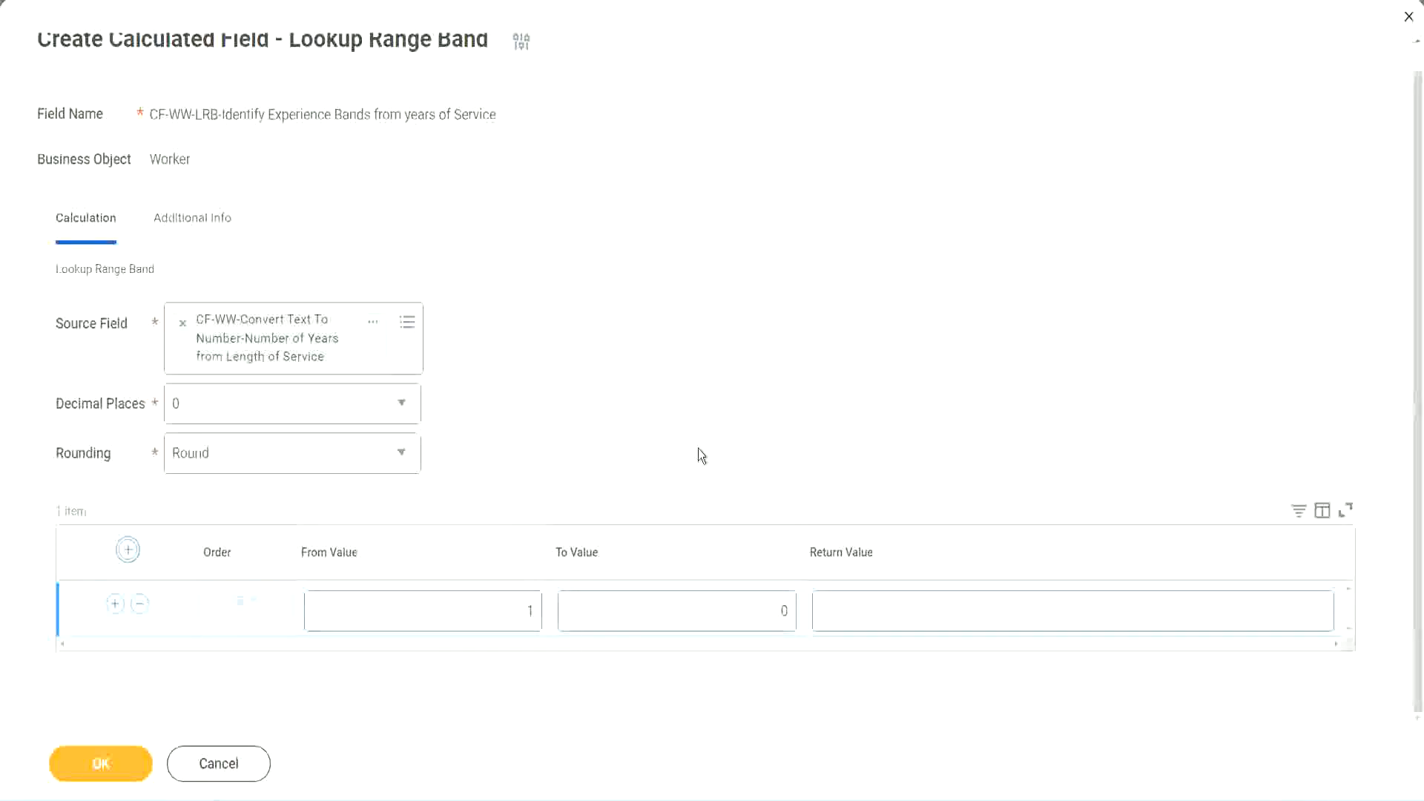
click(525, 613)
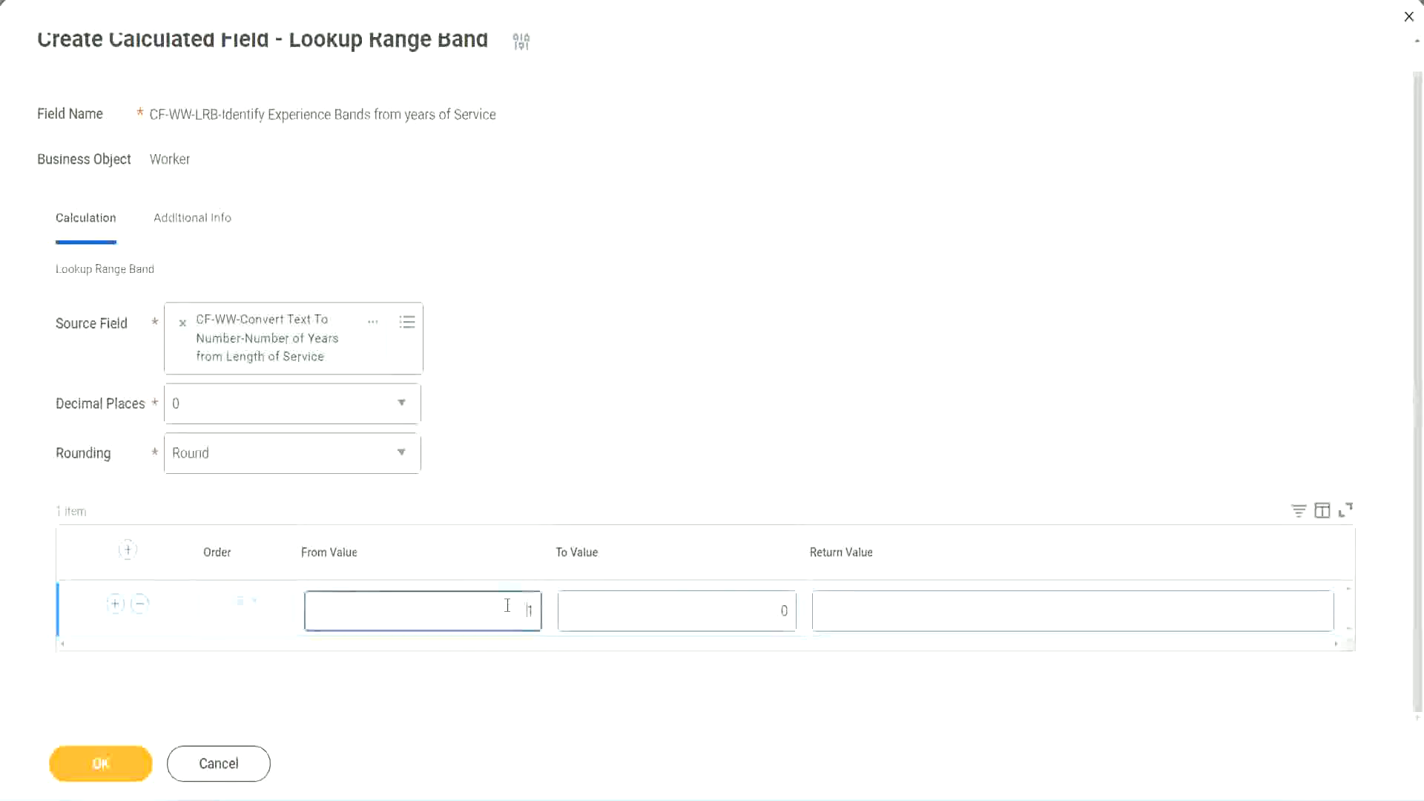
key(Tab)
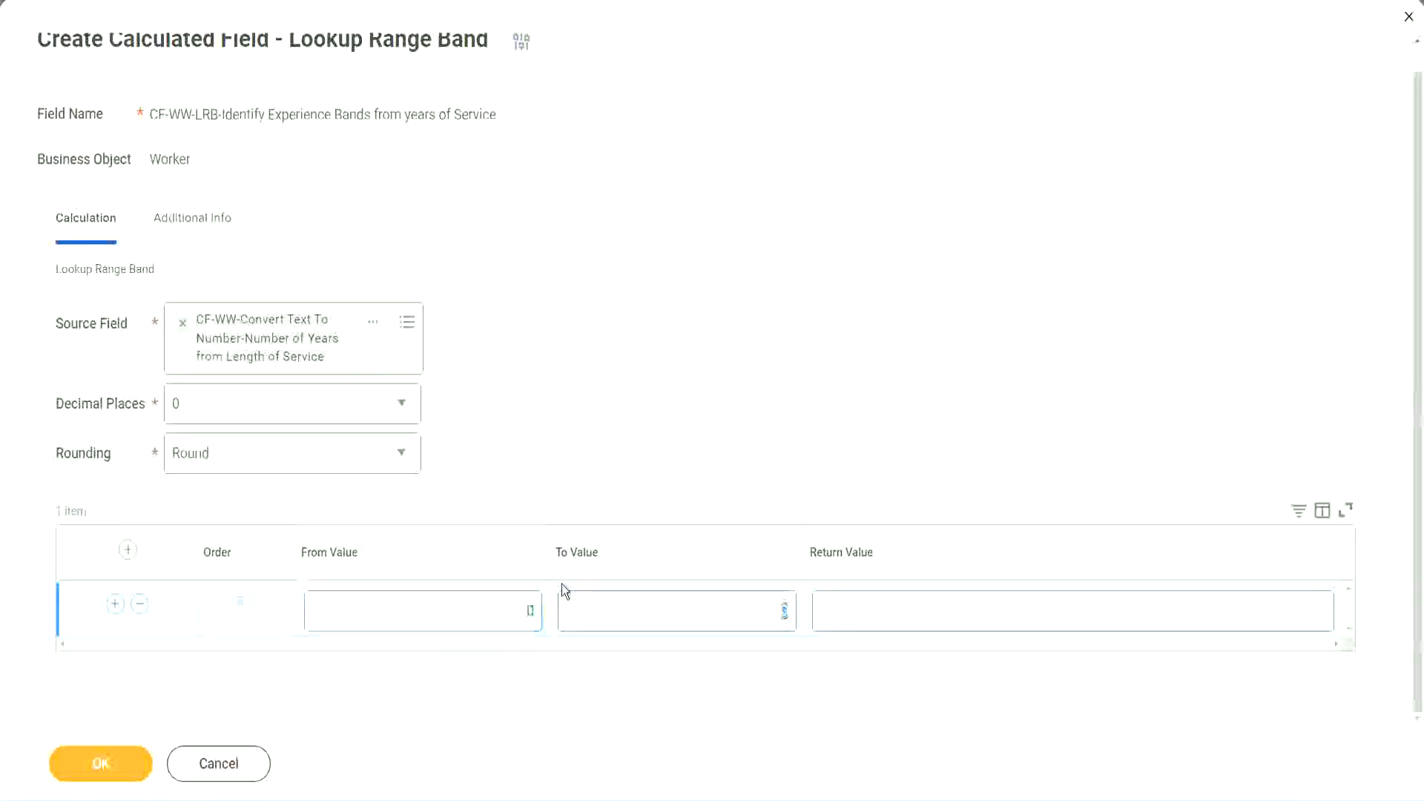
text(7)
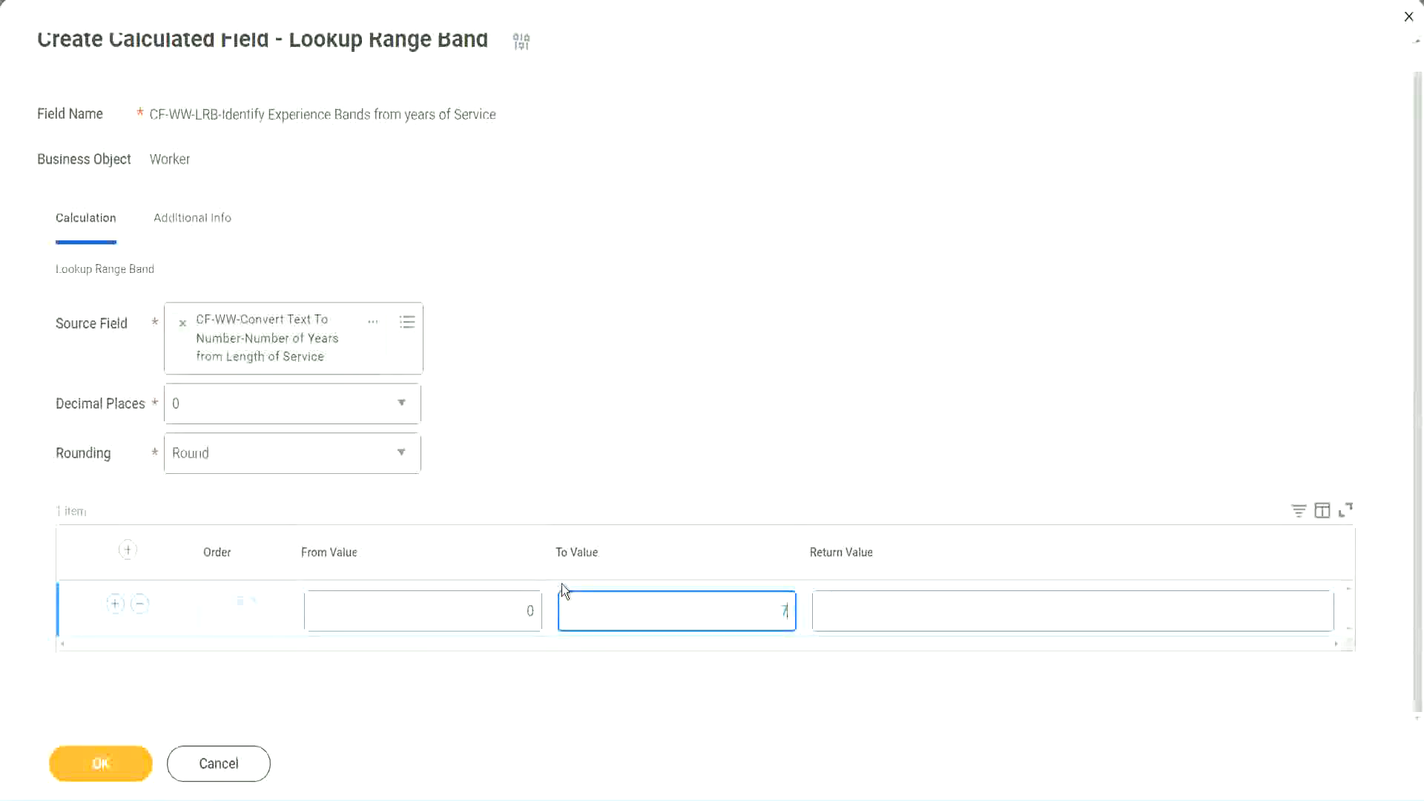
key(Tab)
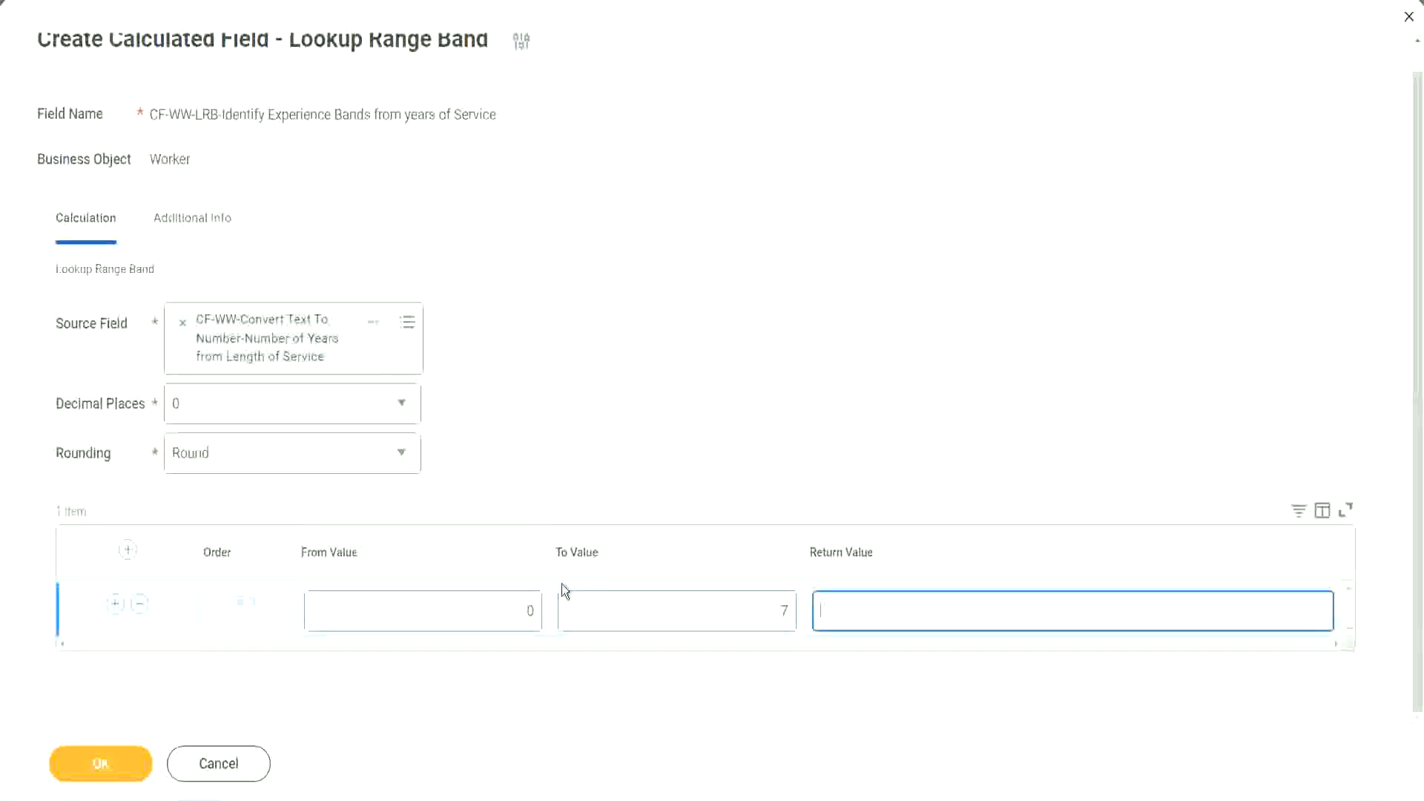
text(Amateur)
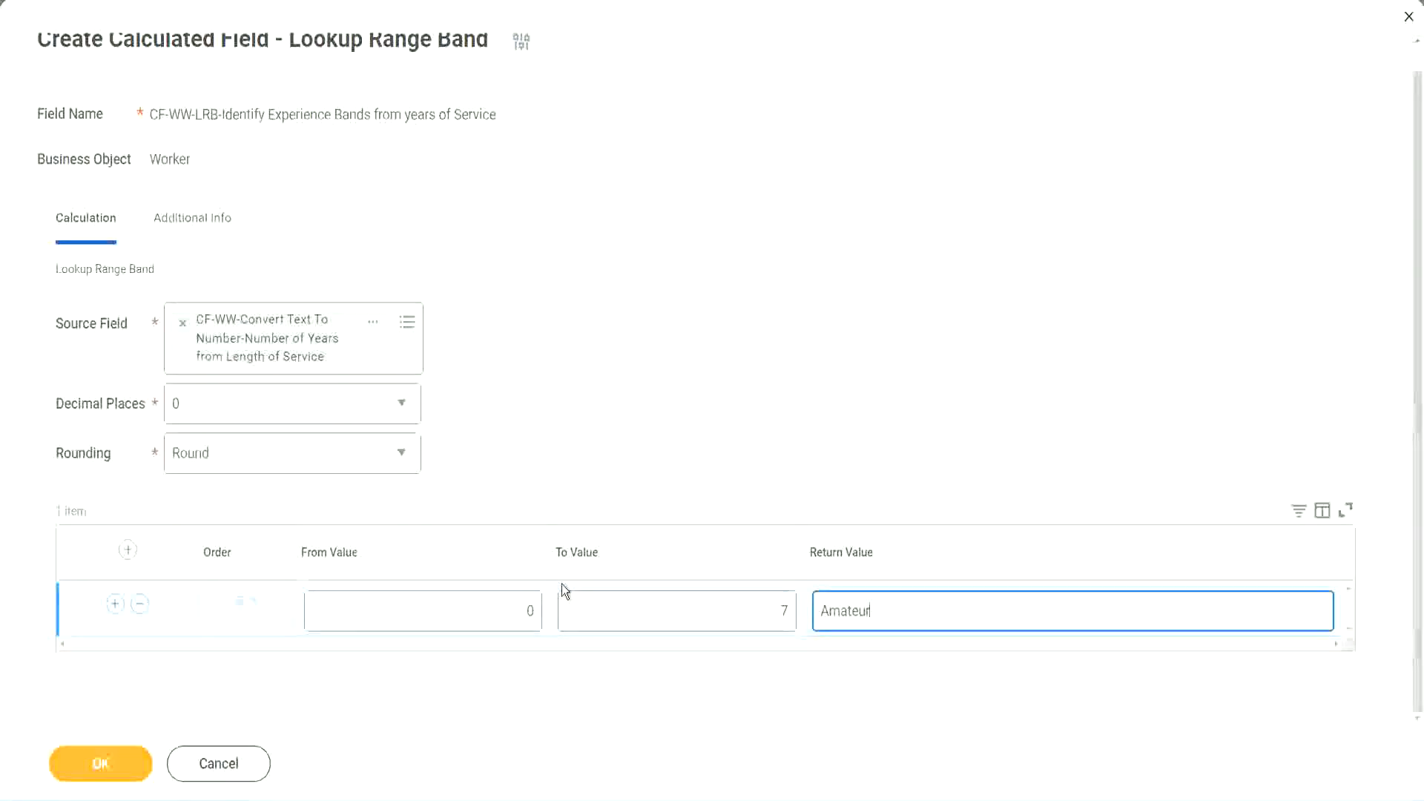
click(492, 614)
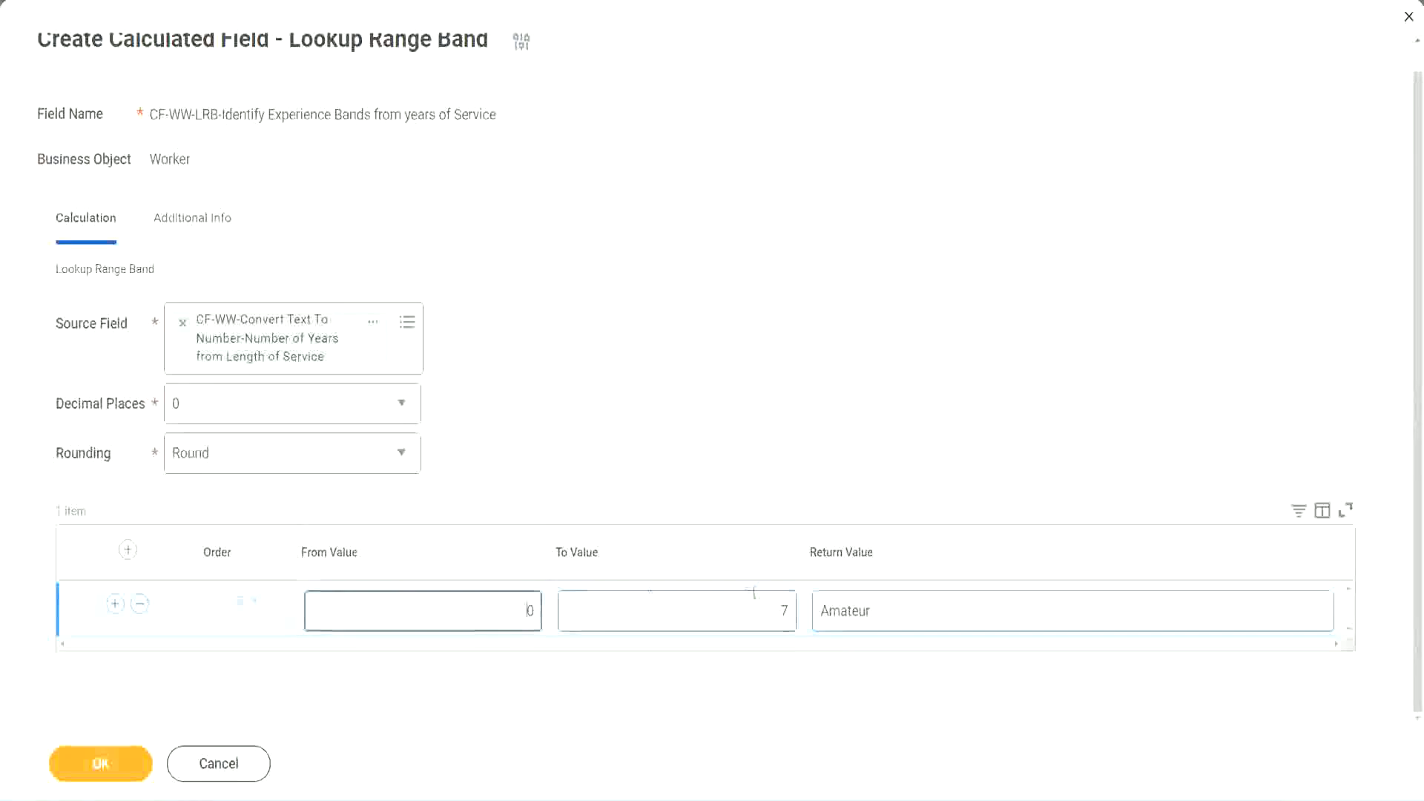
- Add a second range band from 8 to 15 with the return value Experienced
click(770, 601)
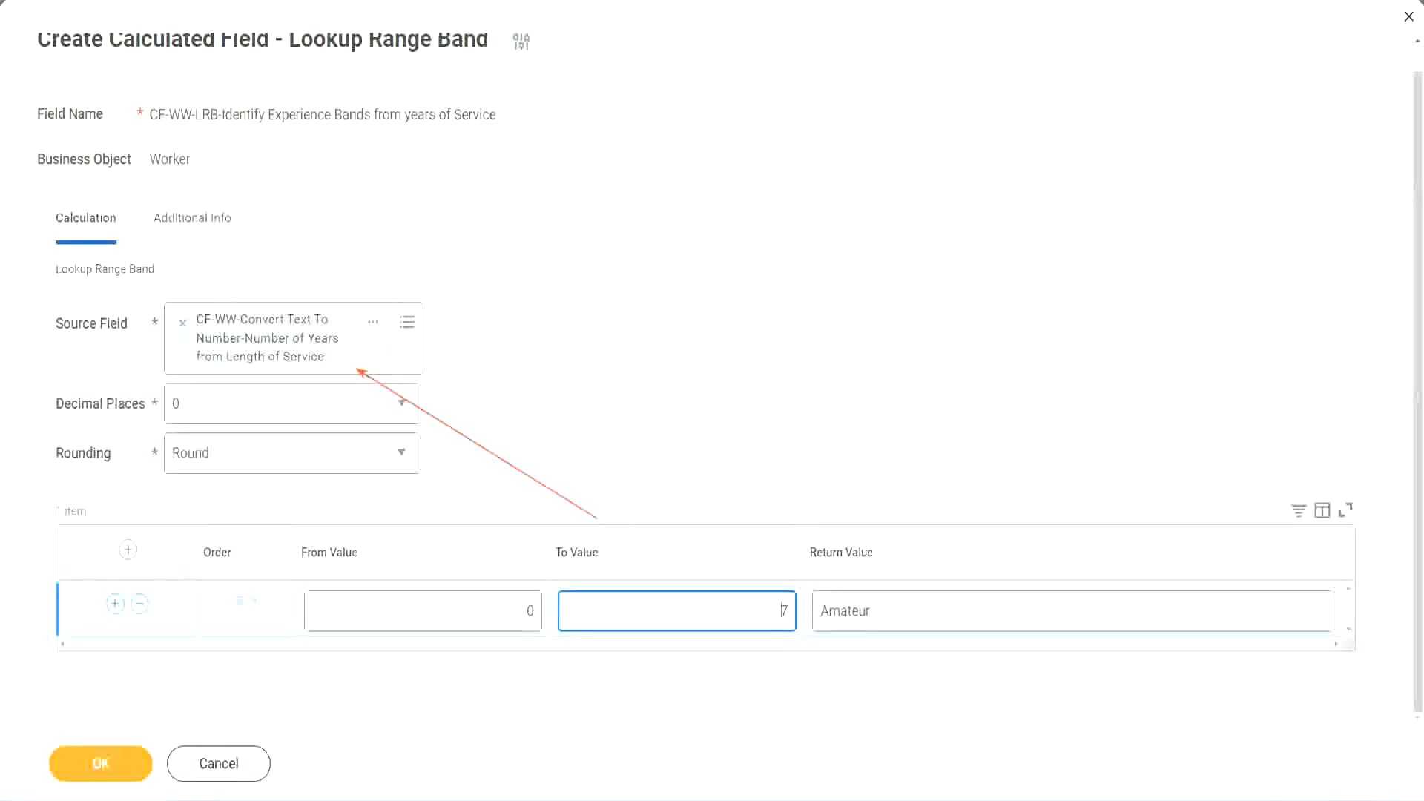
click(114, 604)
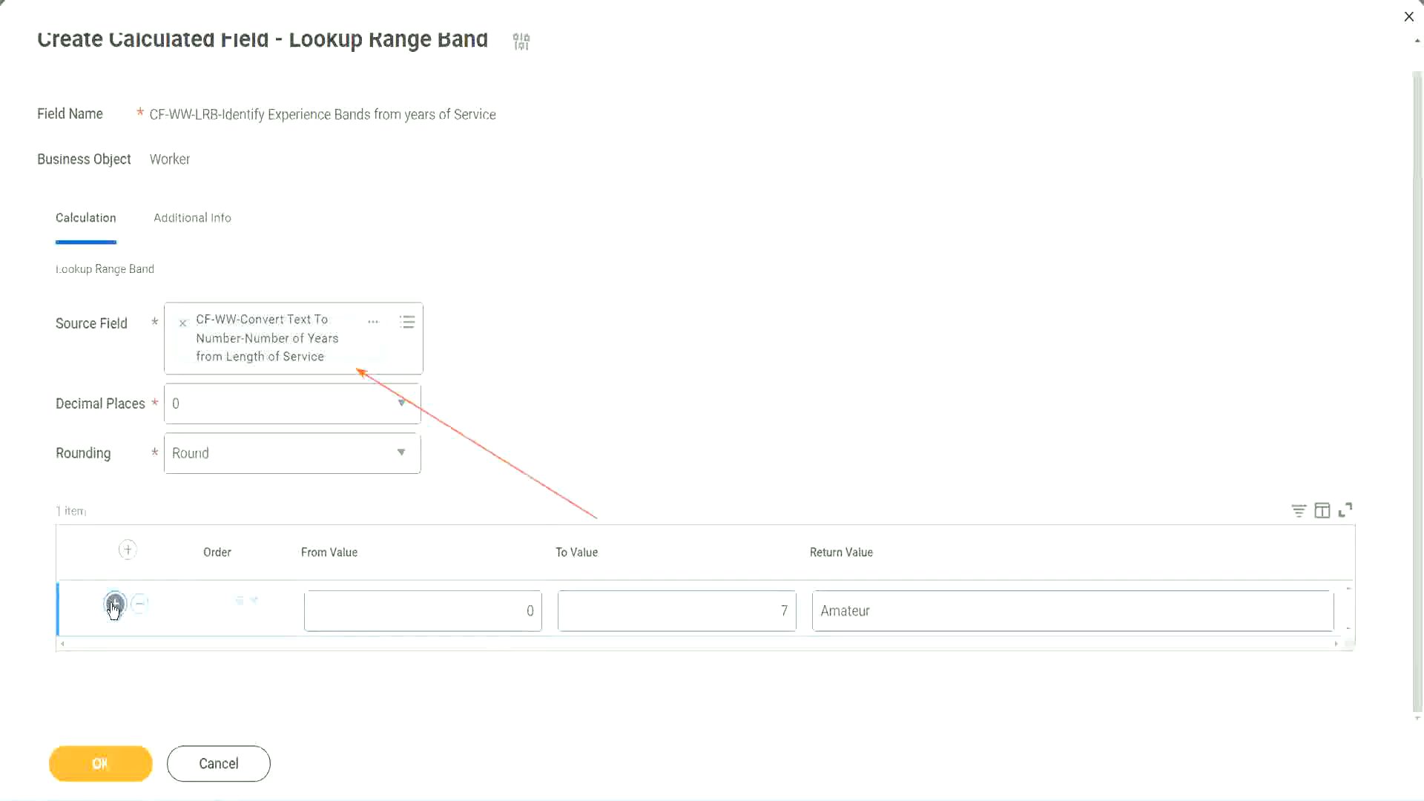
click(531, 665)
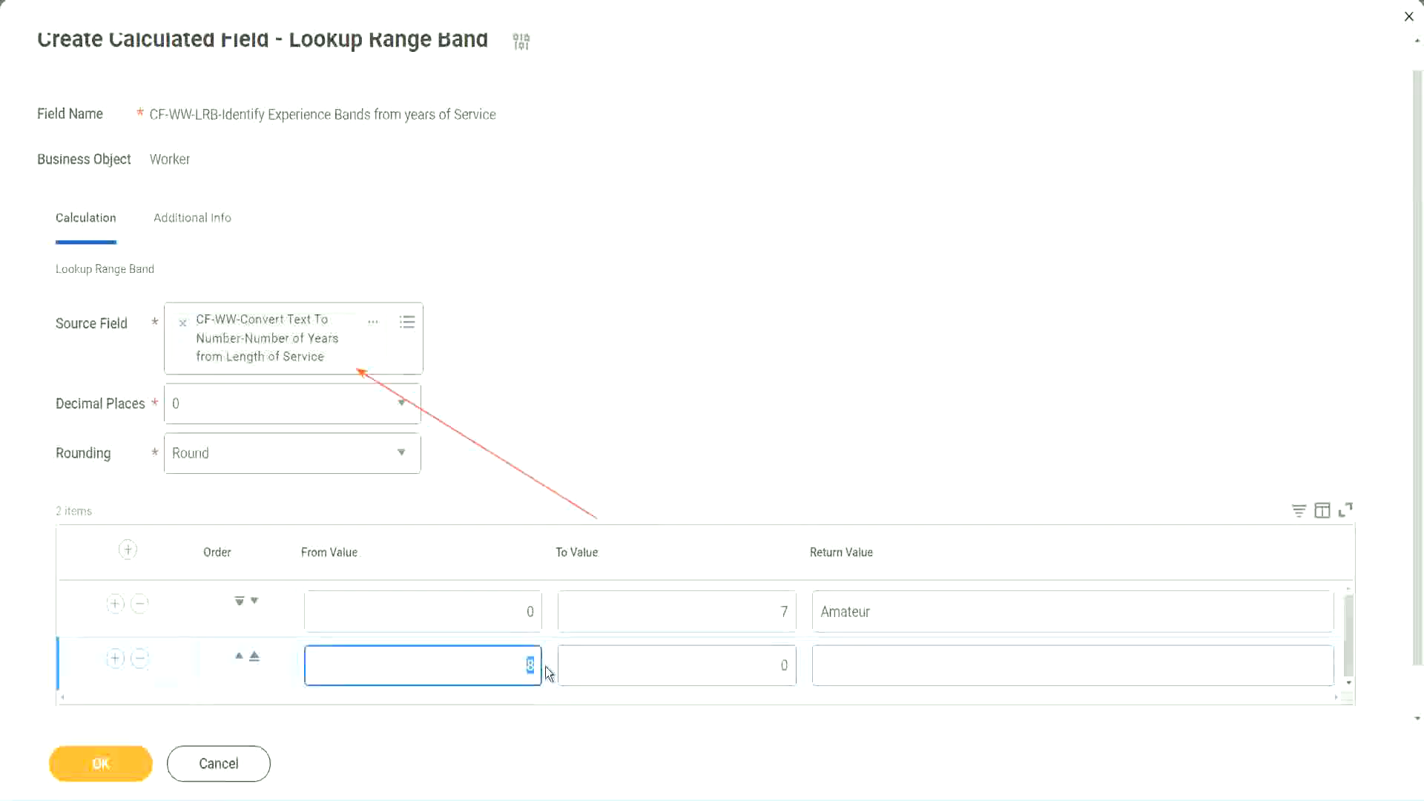
click(515, 614)
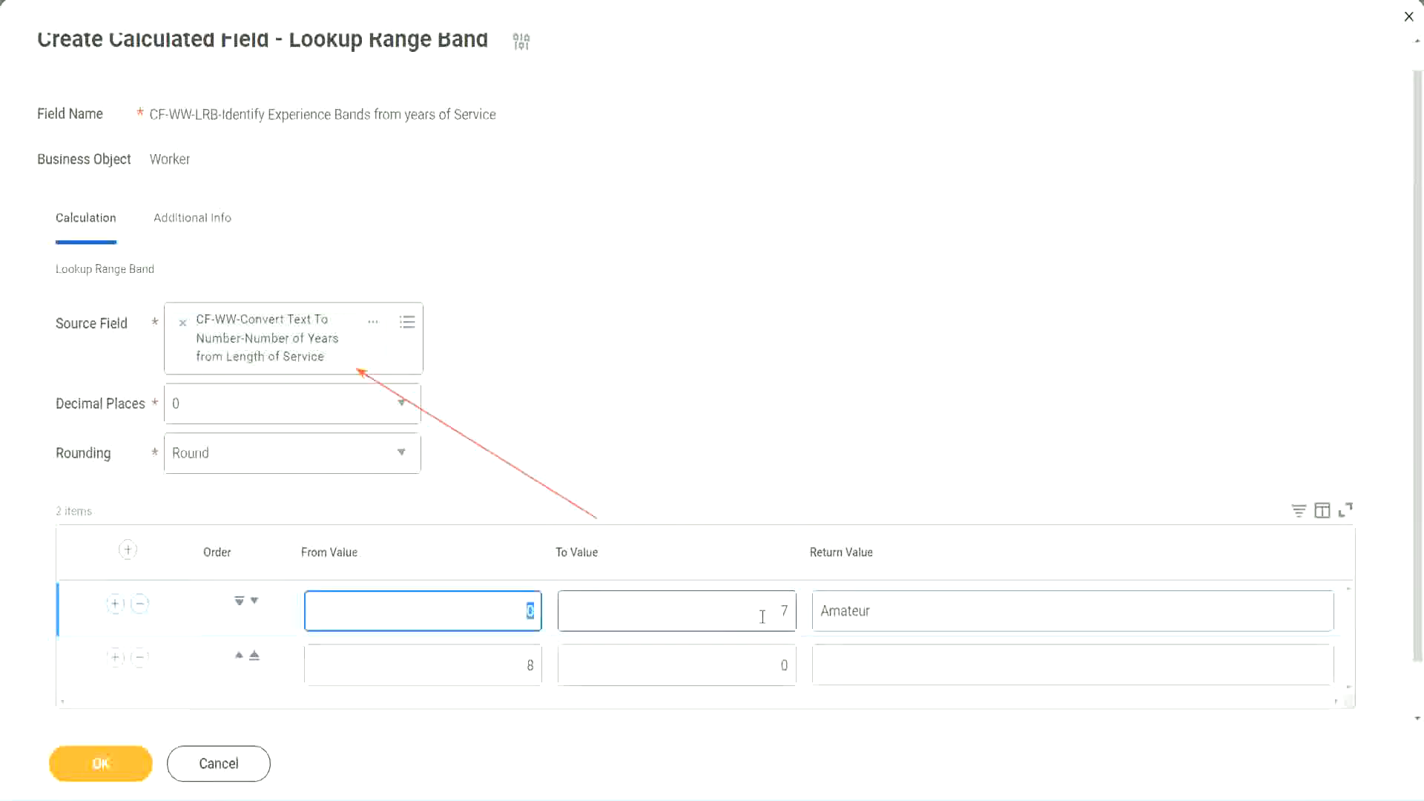
click(776, 614)
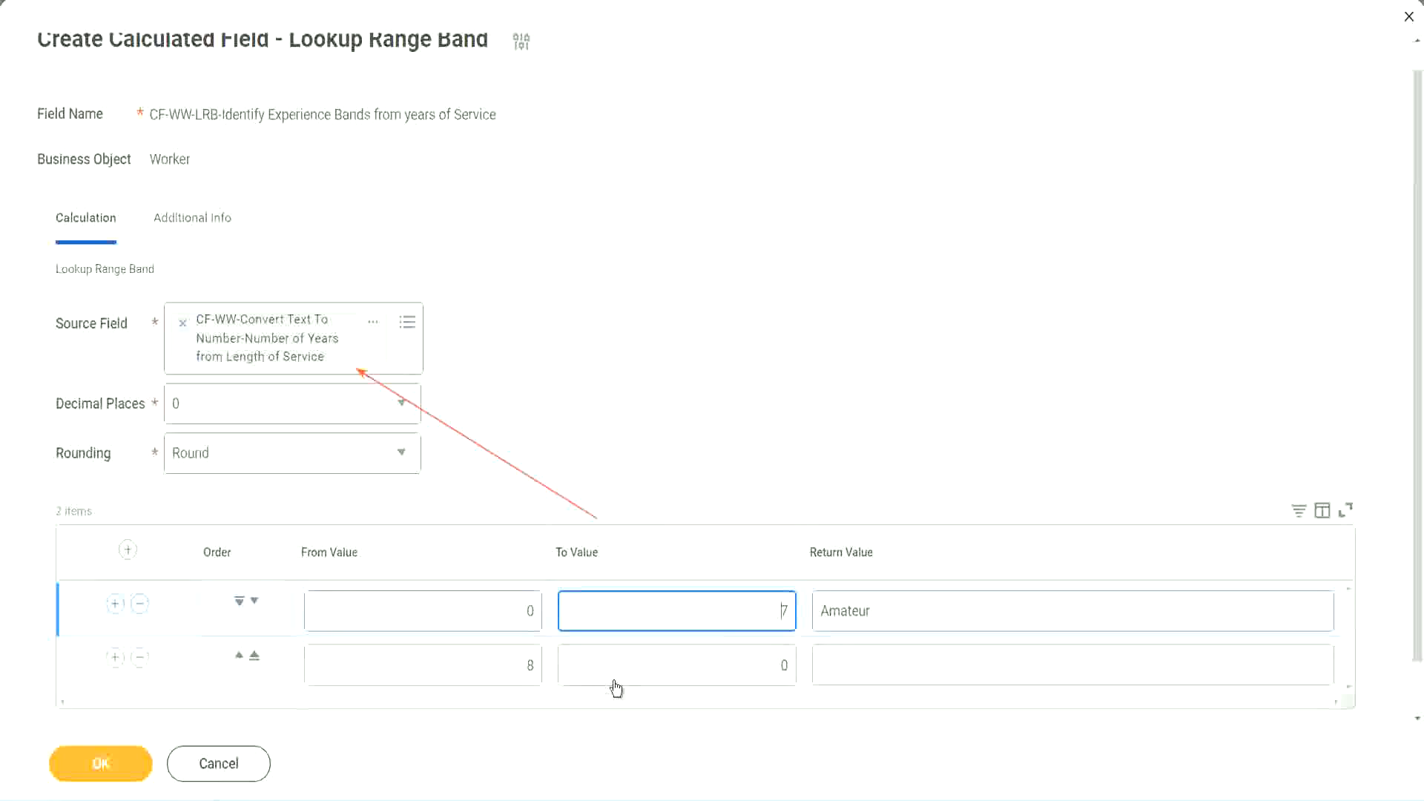
click(512, 666)
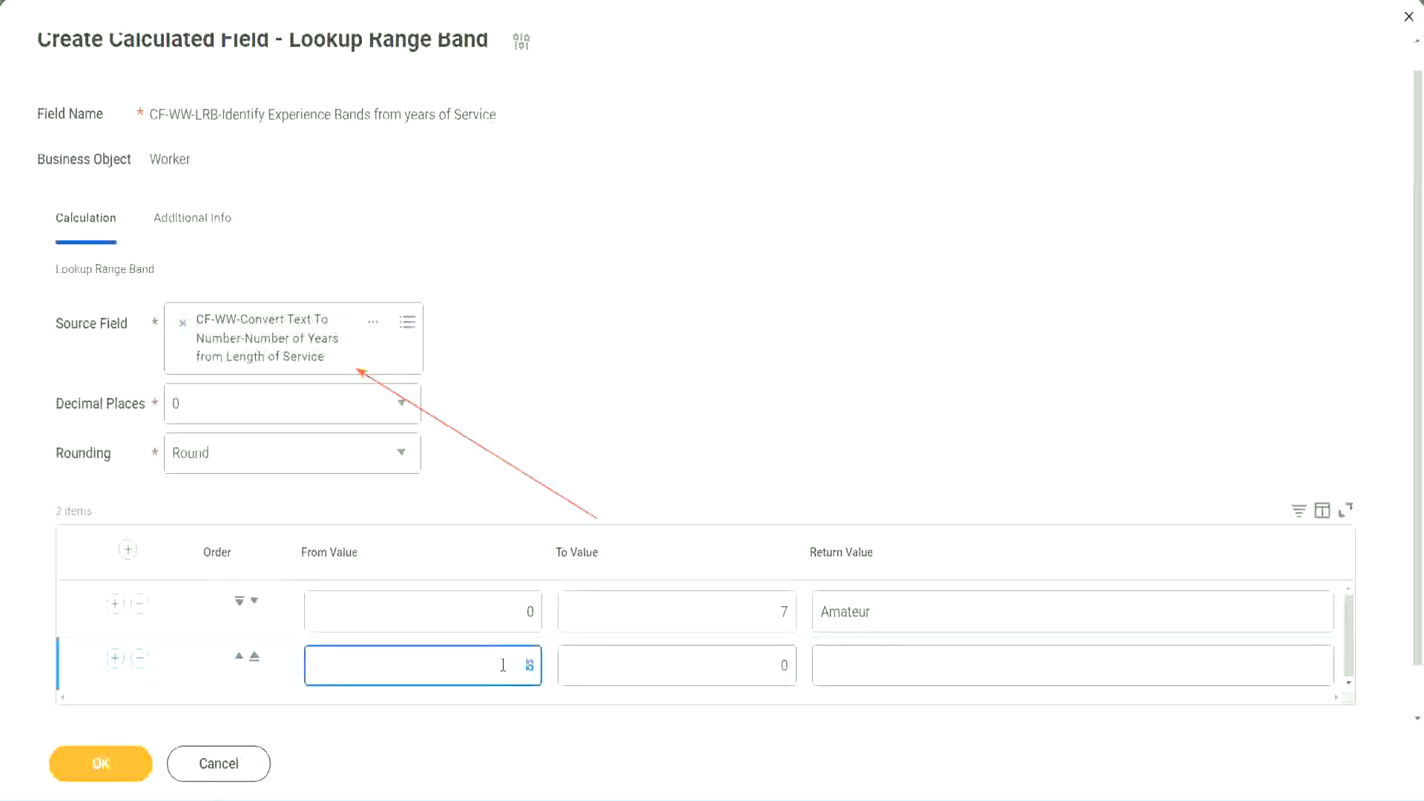
click(772, 666)
key(BackSpace)
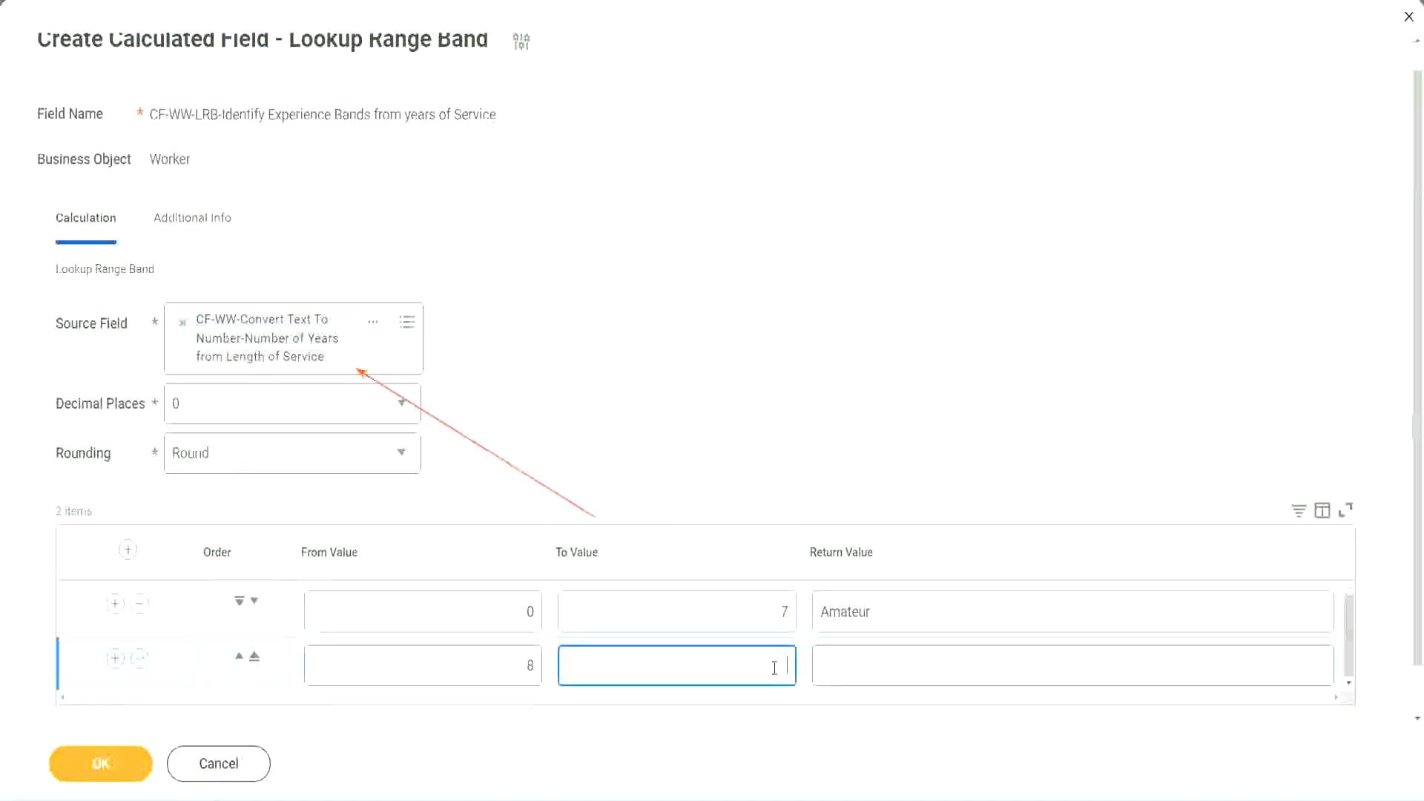
text(15)
click(878, 662)
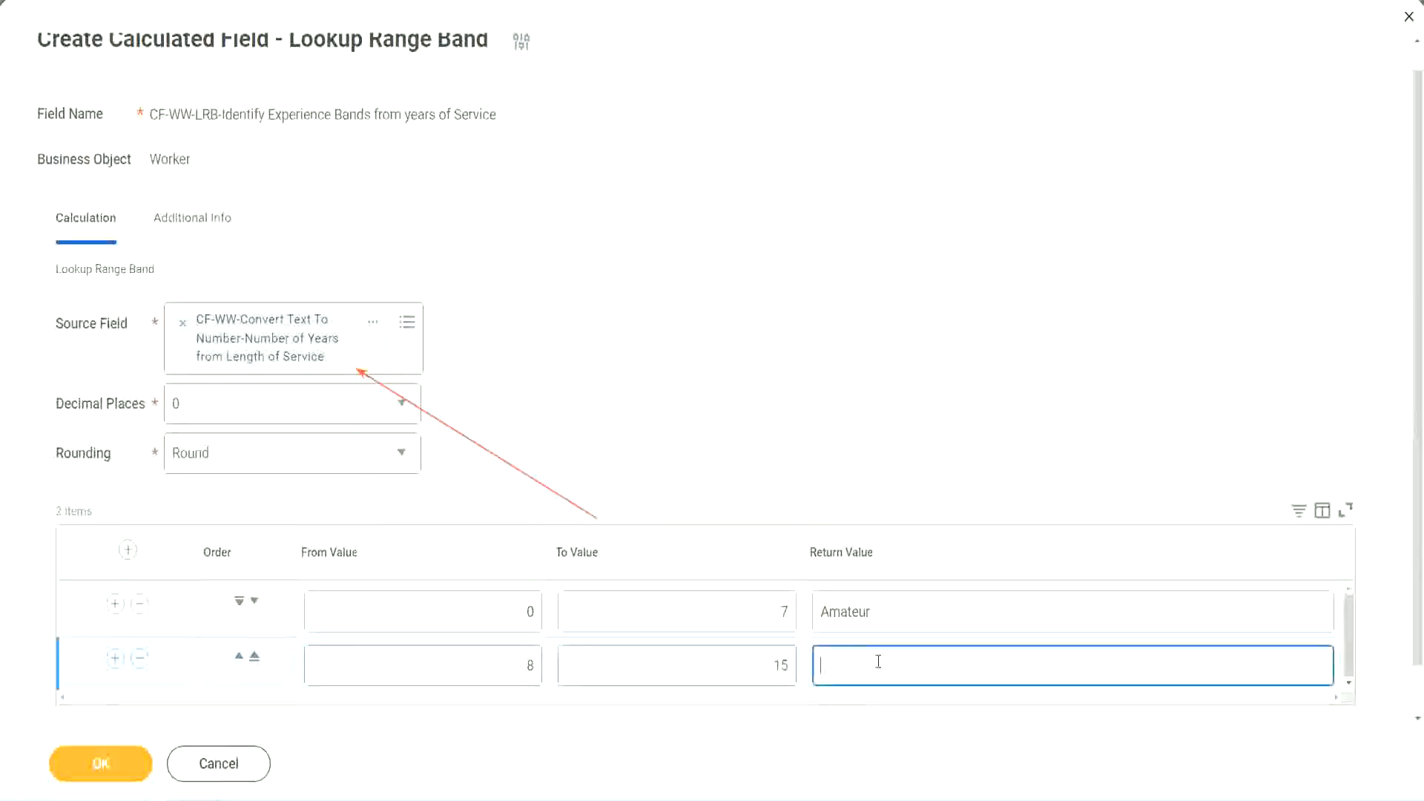
text(Experienced)
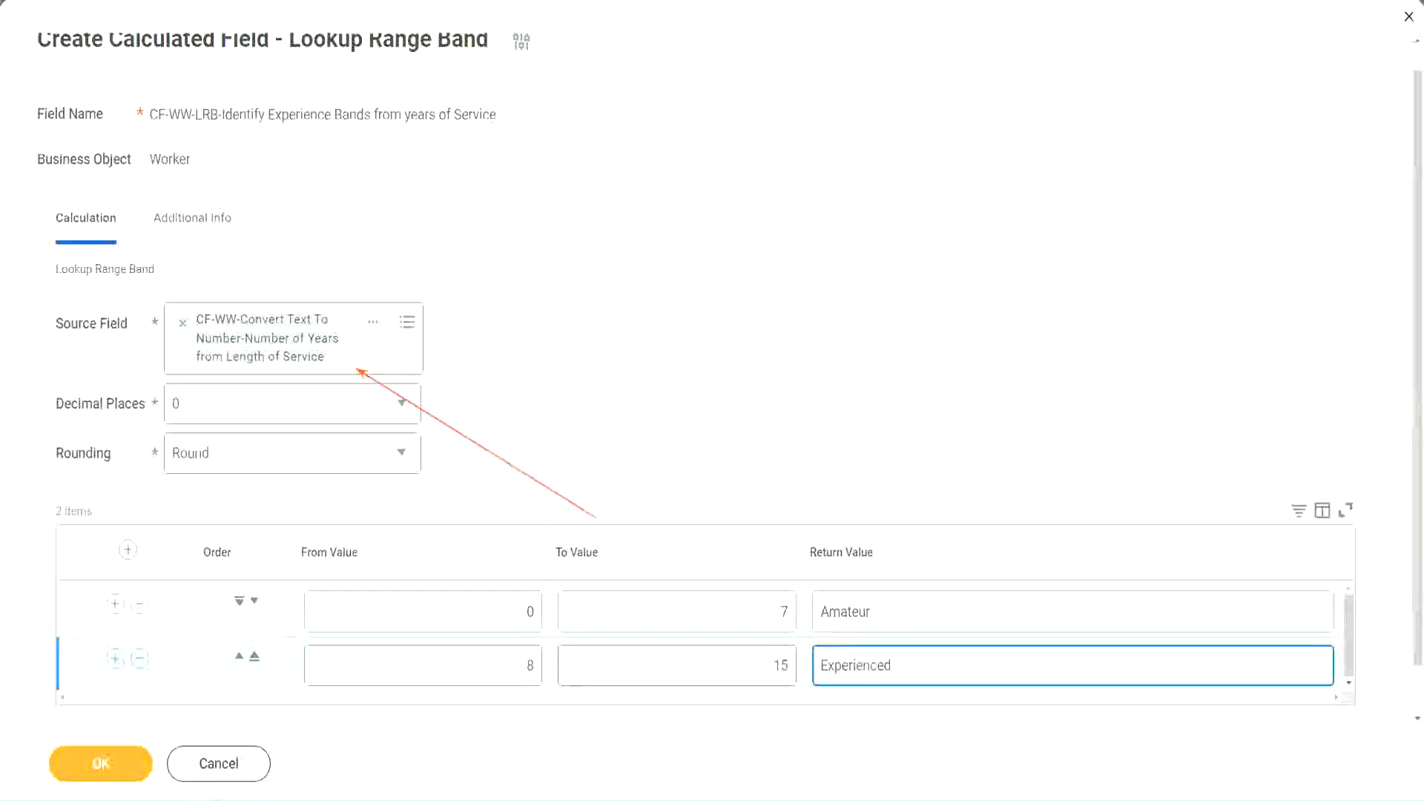
- Add a third range band from 16 to 30 with the return value Senior
click(115, 659)
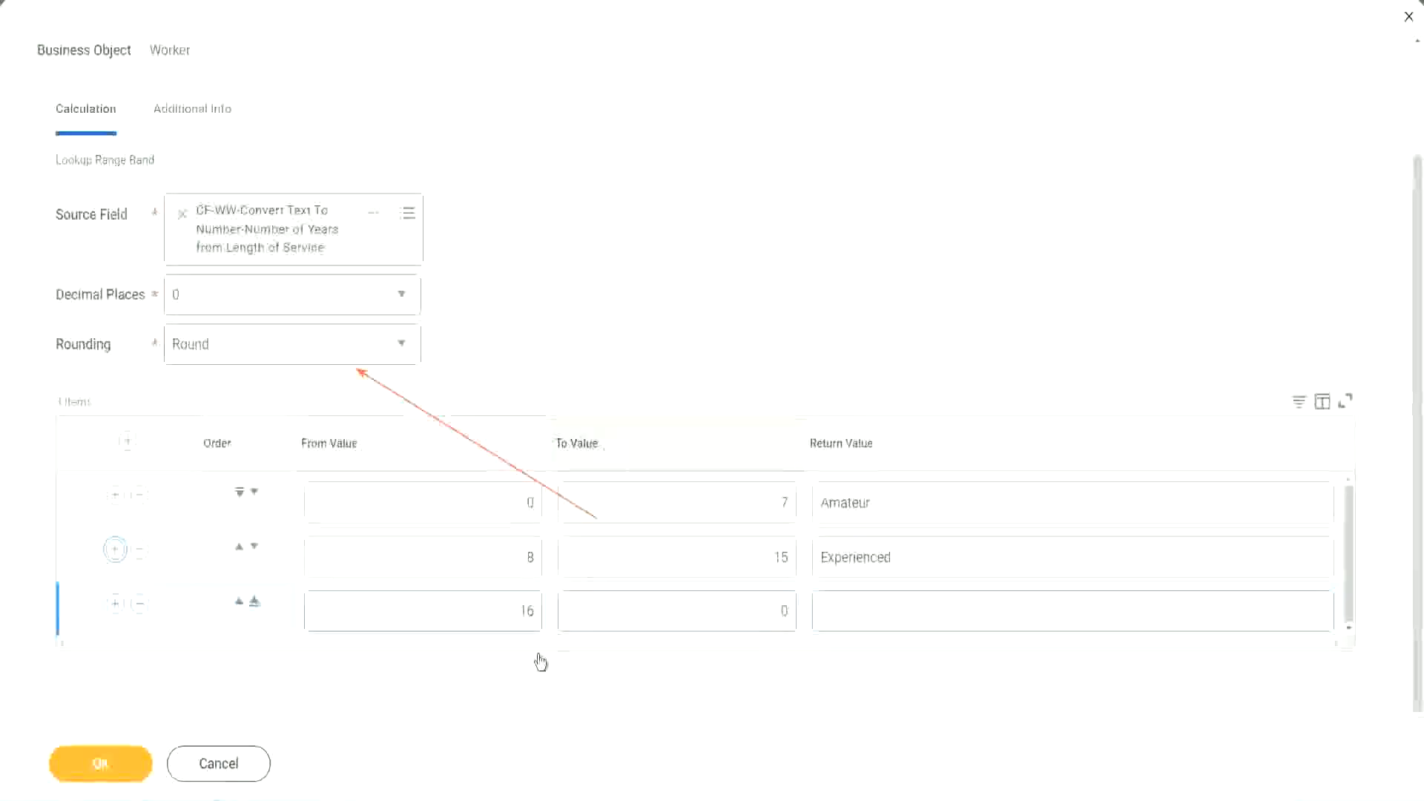
click(492, 618)
click(714, 611)
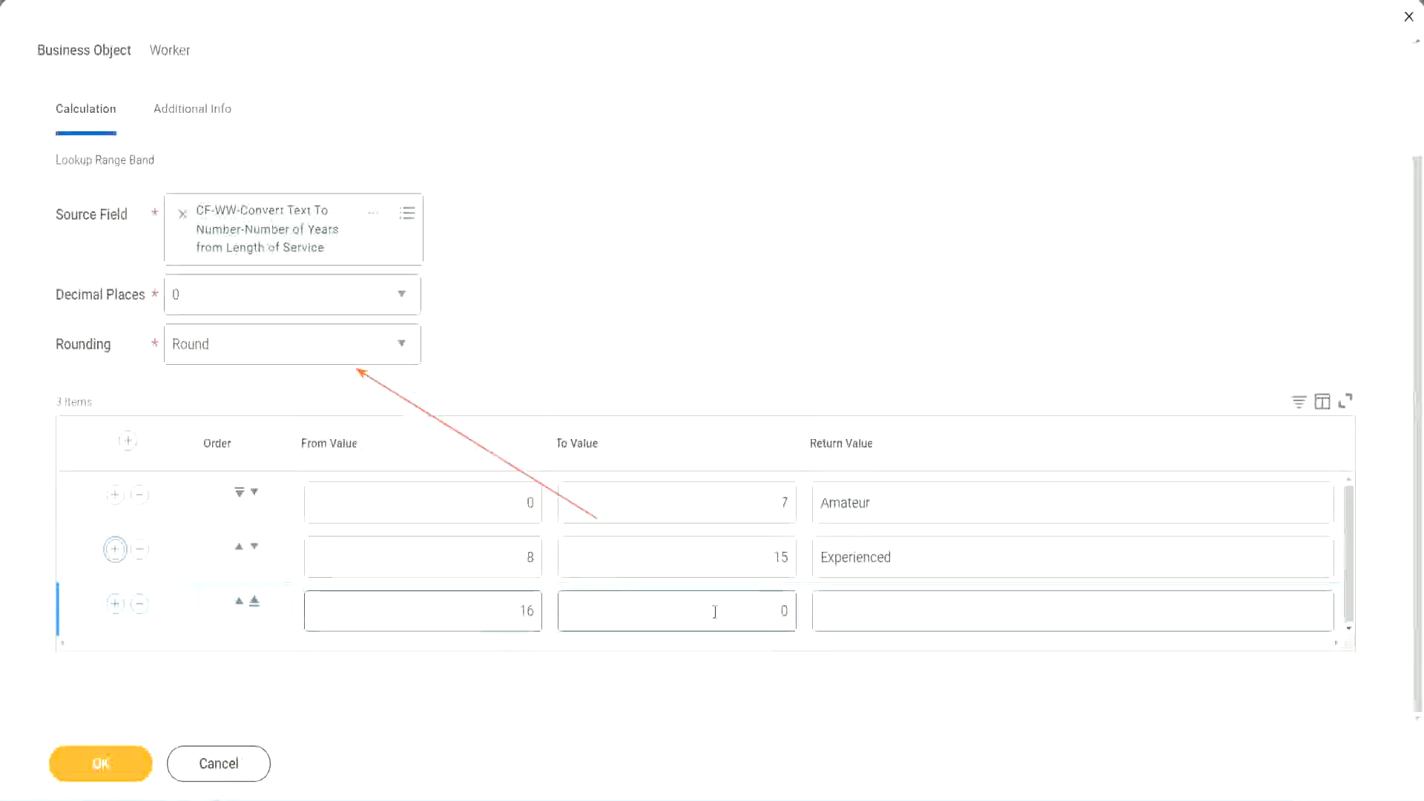
click(756, 609)
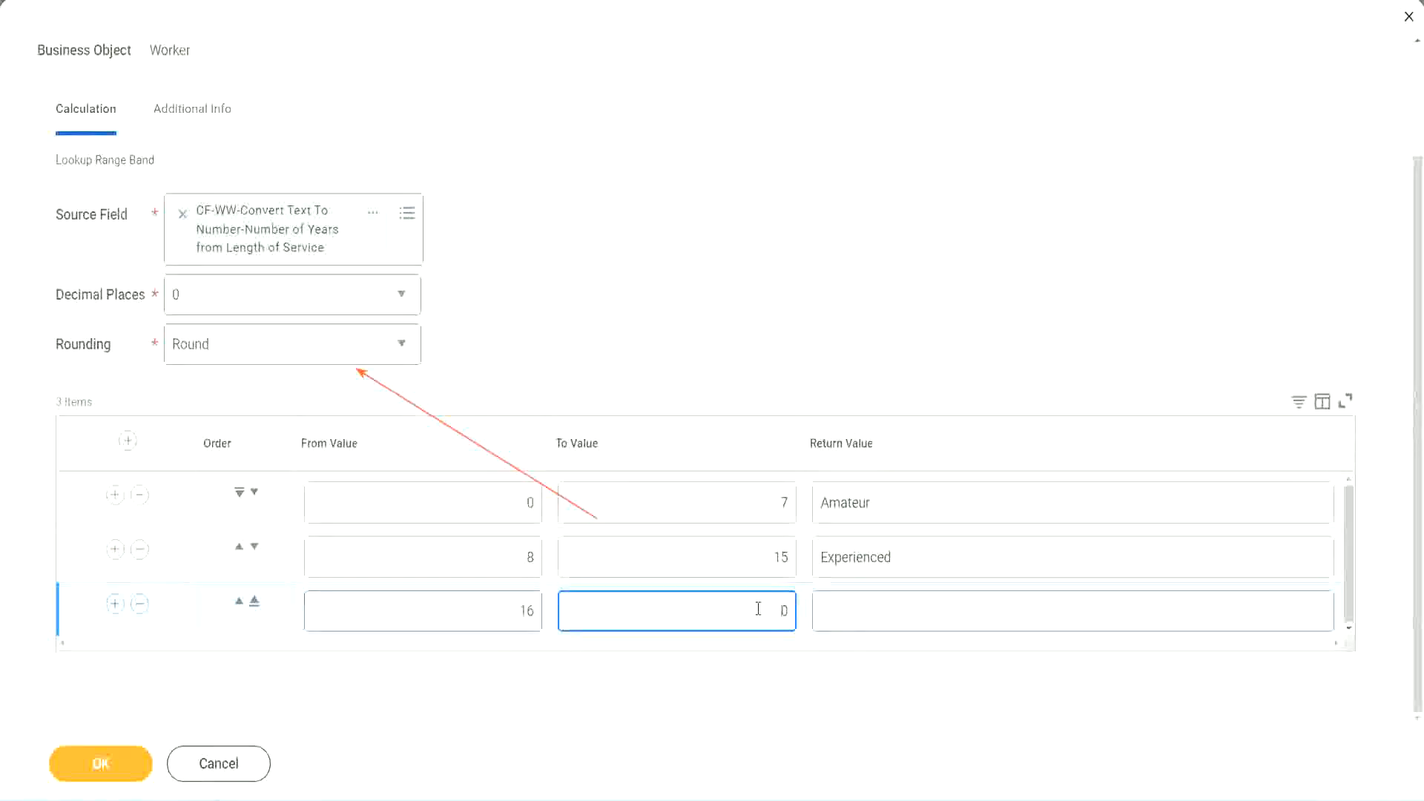
text(3)
key(Tab)
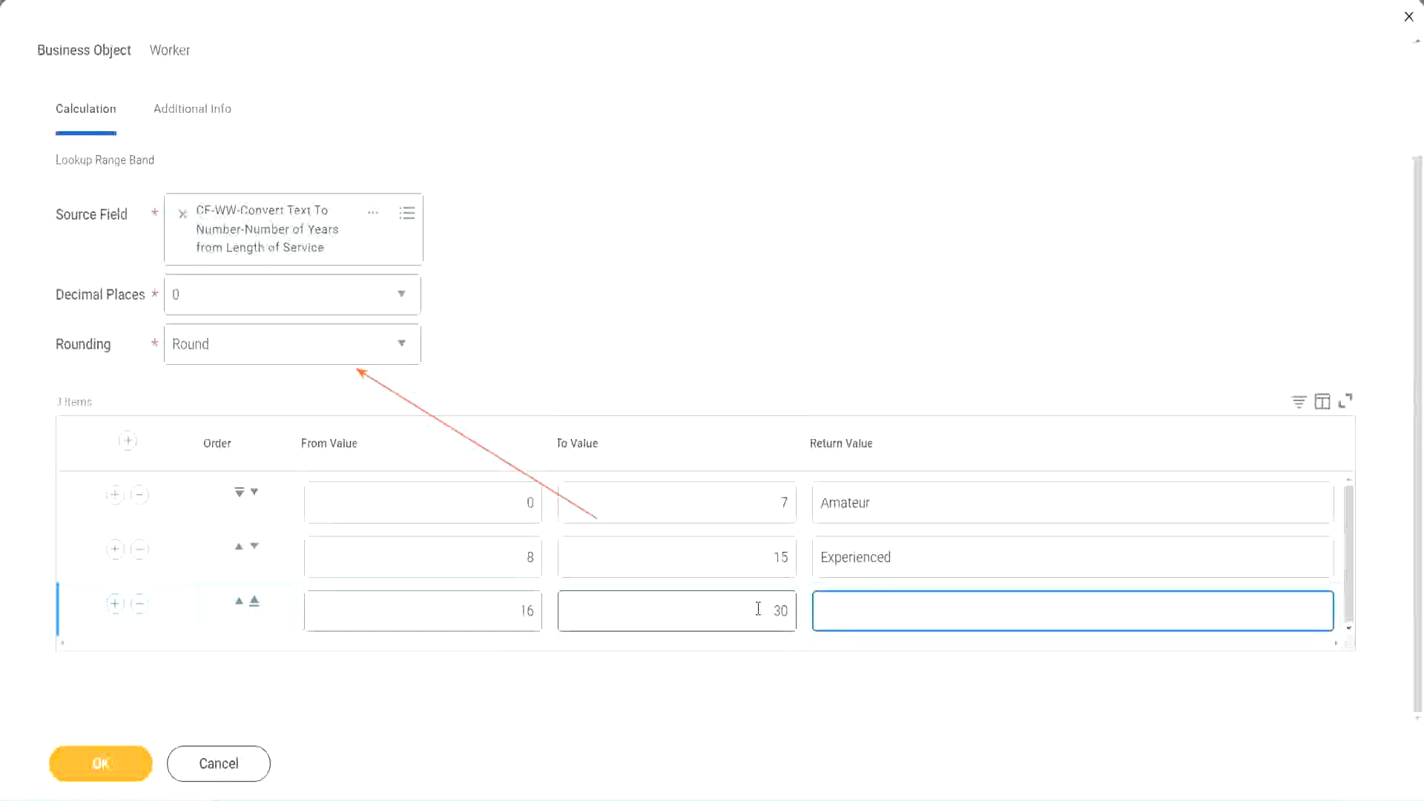
text(Senior)
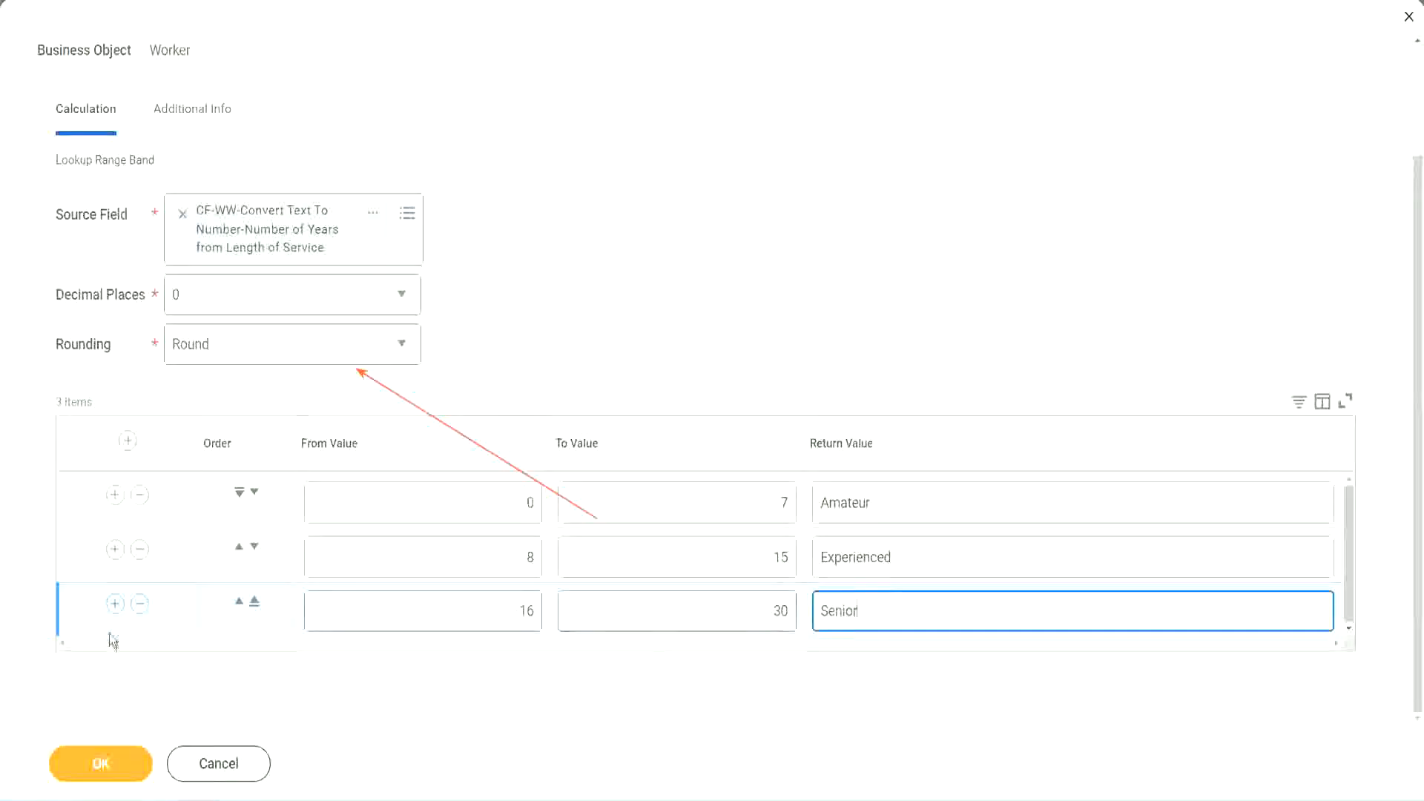
- Add a fourth range band from 31 to 1000 with the return value Legend
click(115, 603)
scroll(270, 561, down, 1)
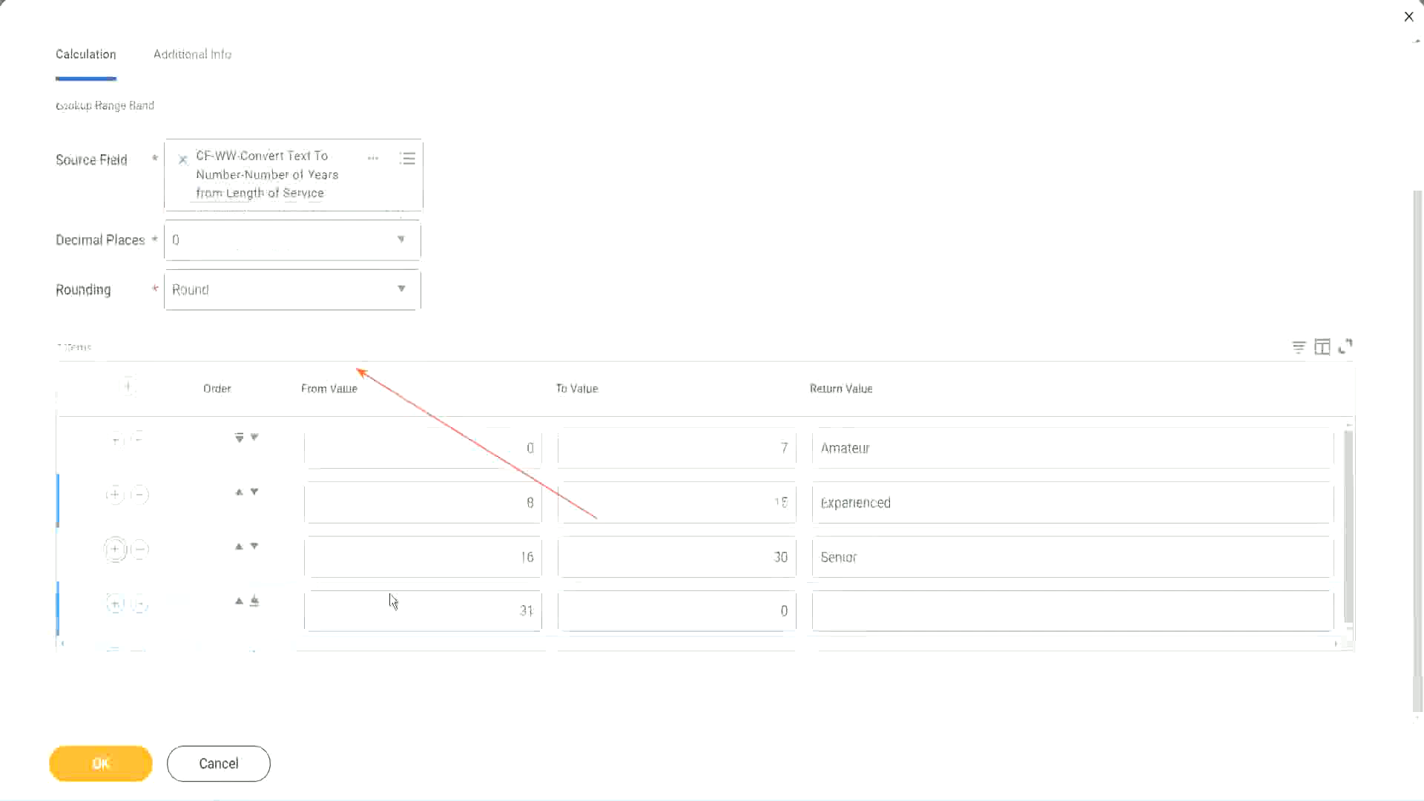
click(544, 609)
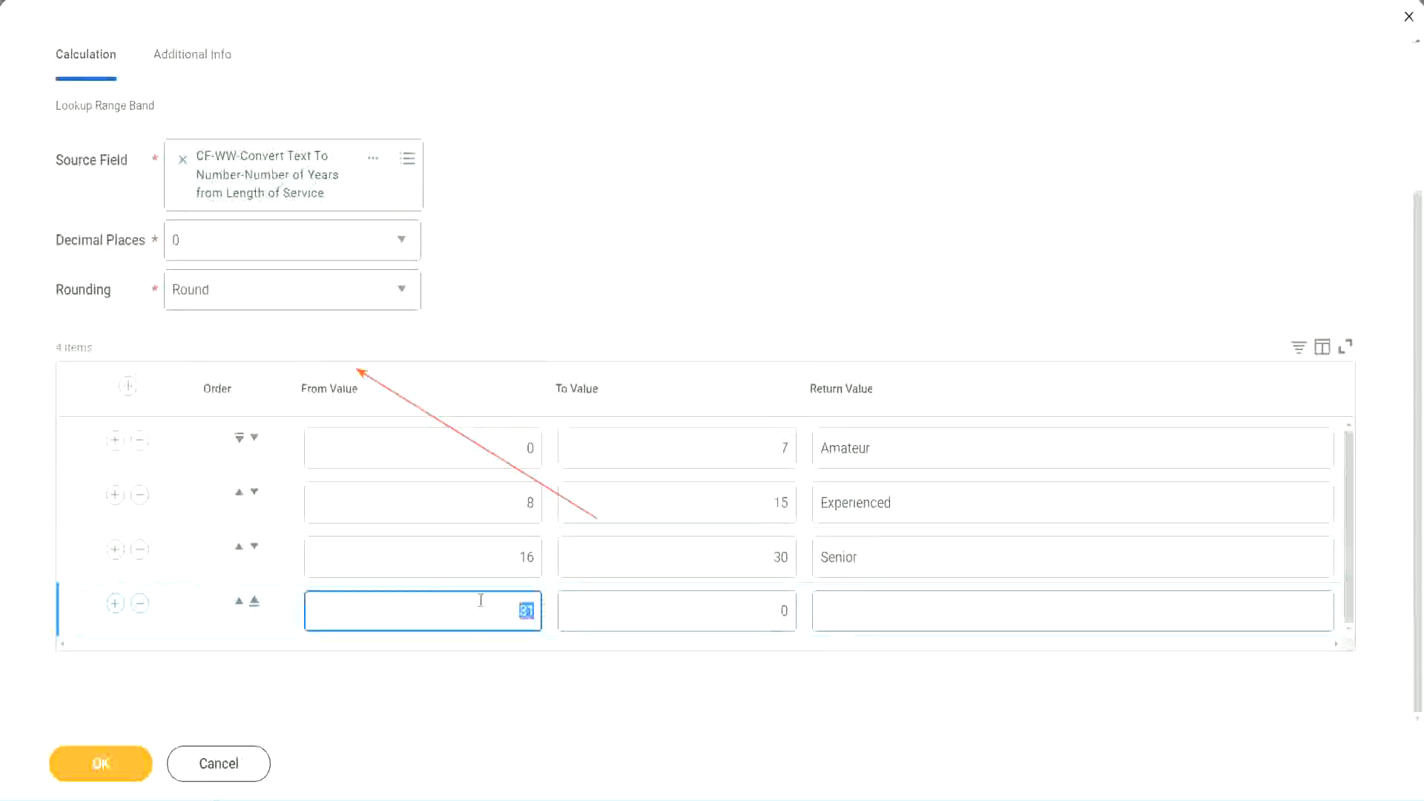
click(478, 595)
click(762, 612)
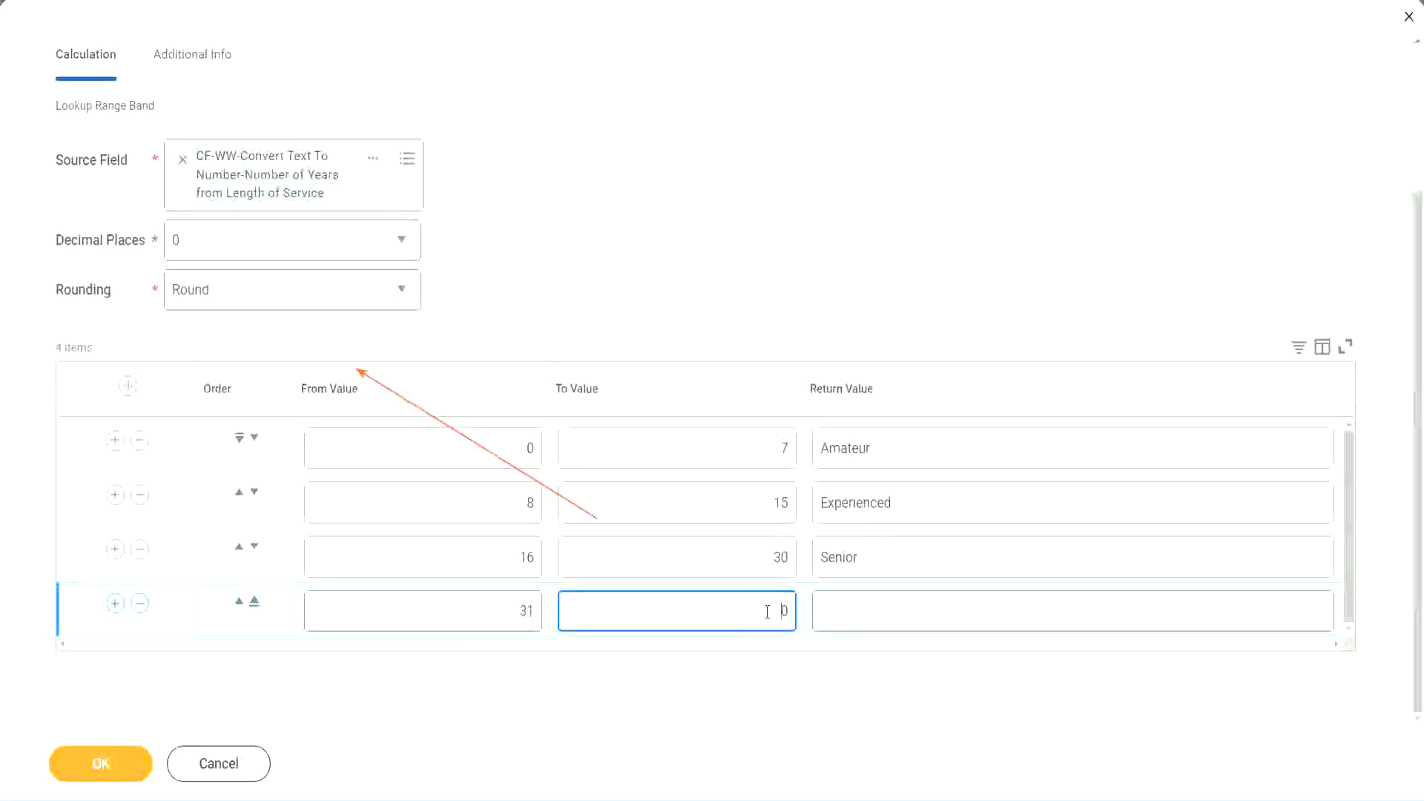
text(1000)
drag(730, 606, 827, 605)
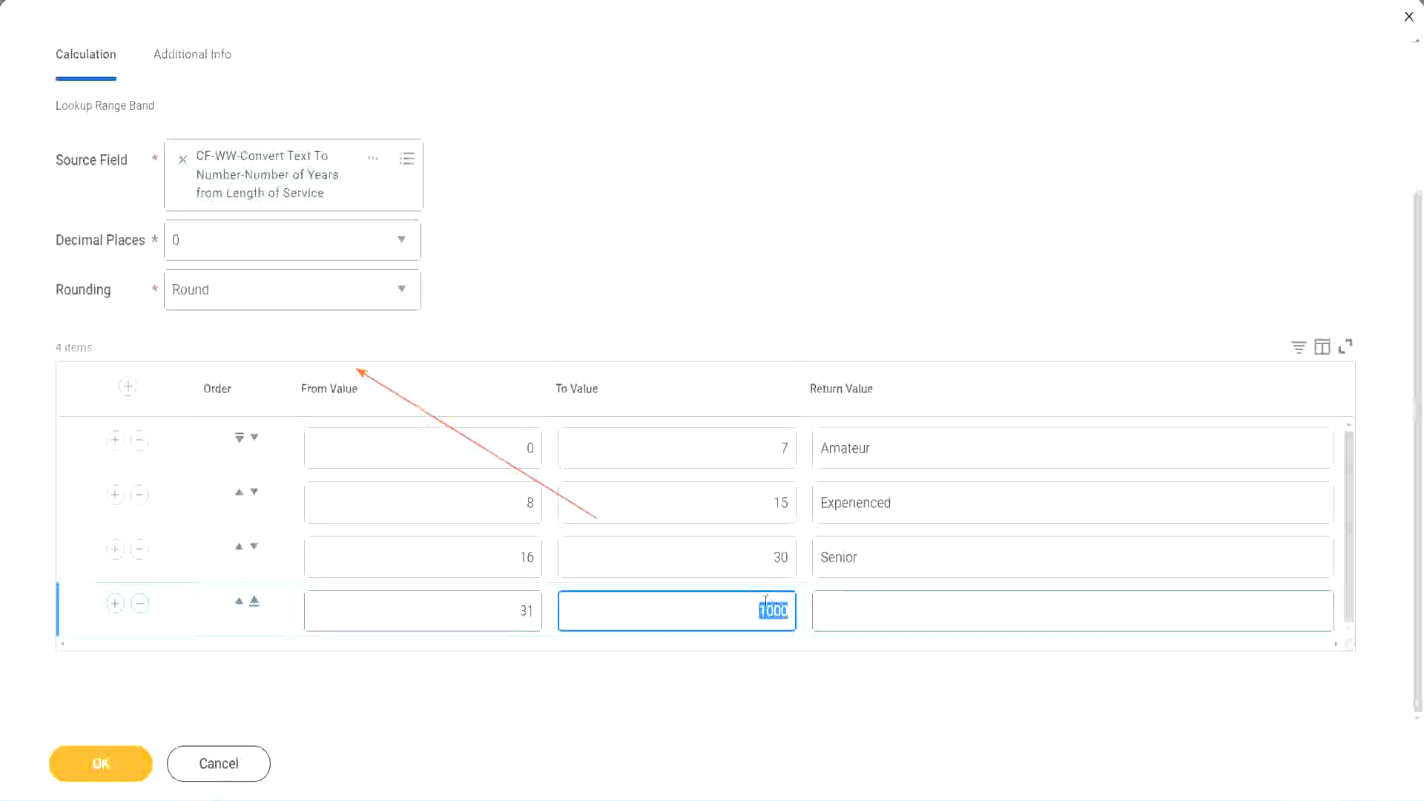
drag(744, 601, 798, 606)
click(888, 611)
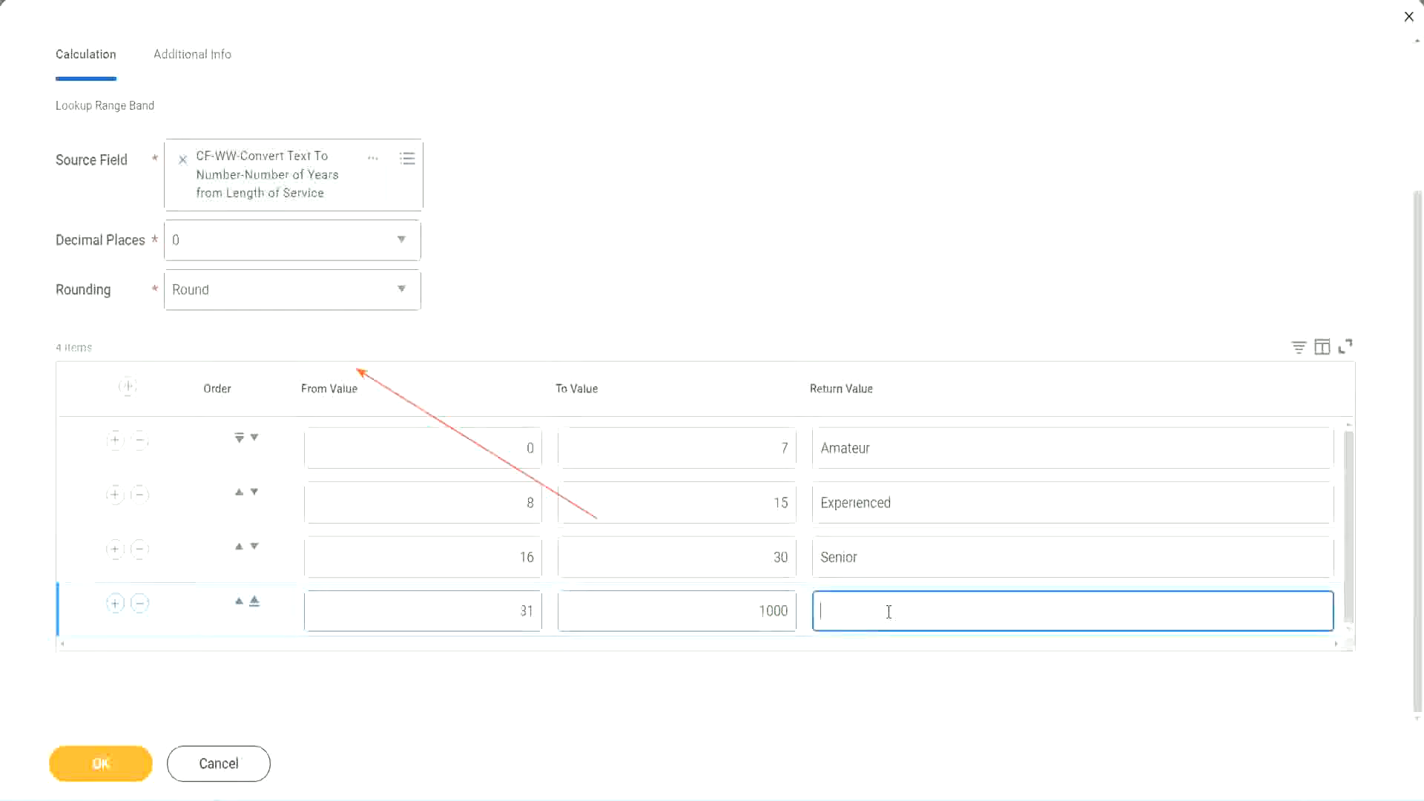
text(Legend)
click(662, 245)
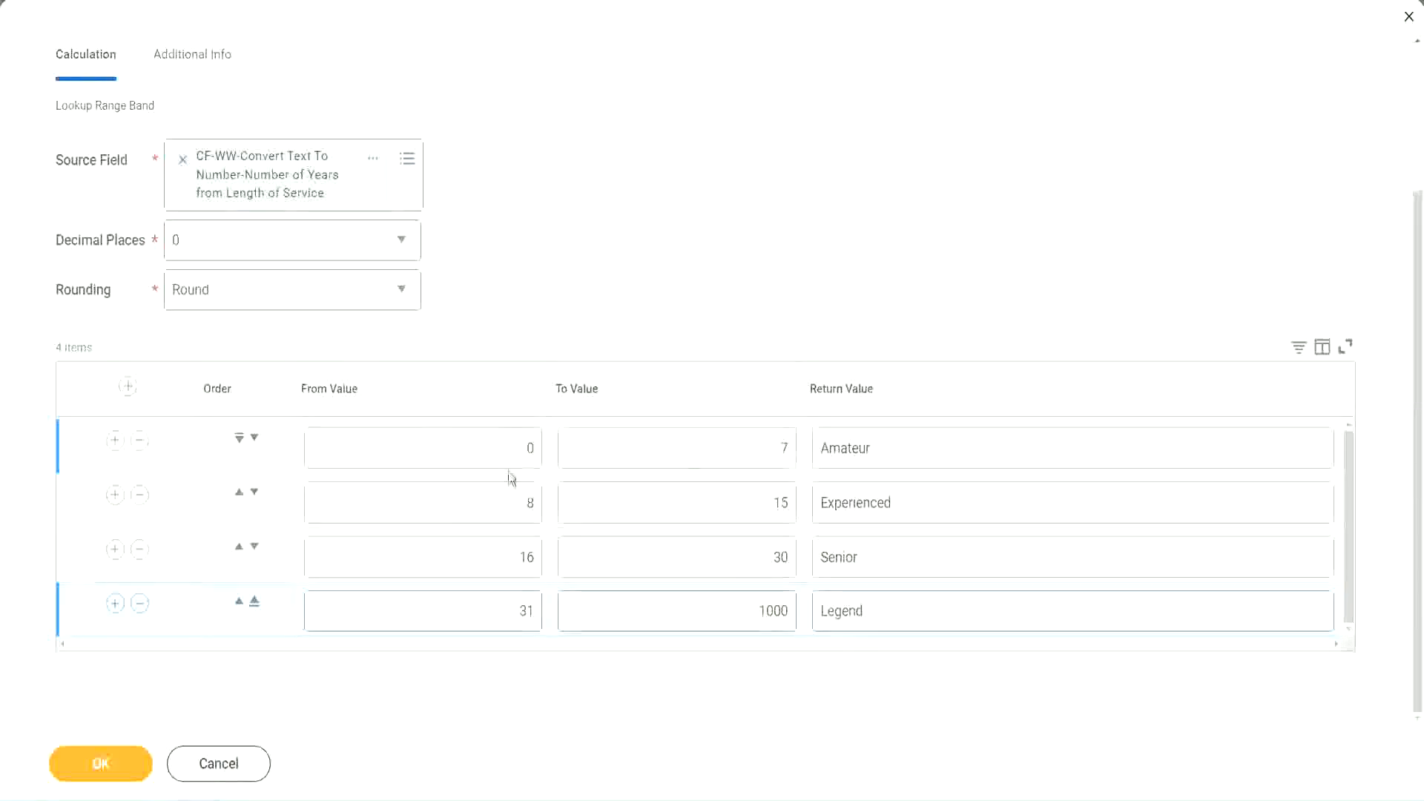
- Review the from, to and return values of the range bands from Amateur to Legend
click(926, 449)
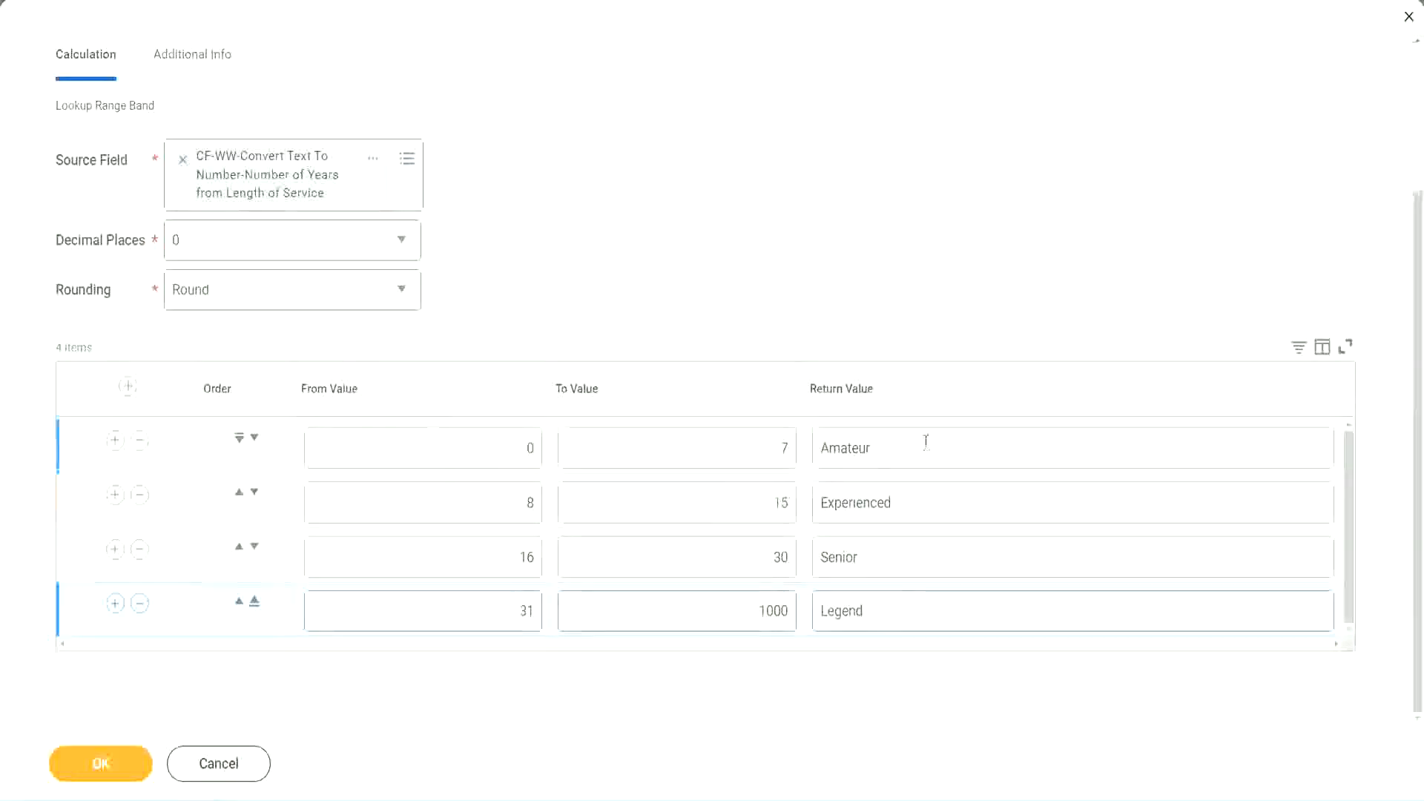
click(924, 504)
click(900, 564)
click(900, 610)
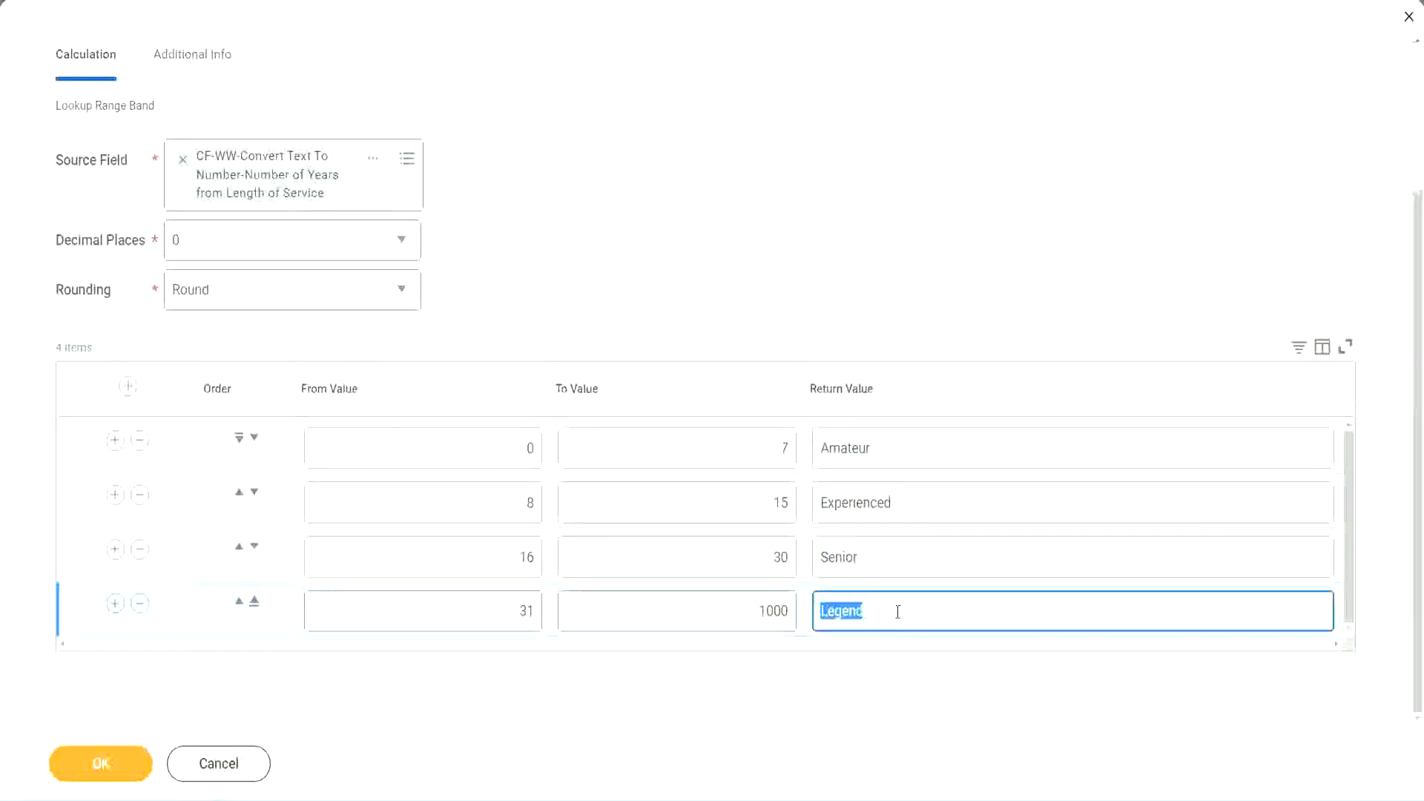
click(455, 454)
click(729, 437)
click(933, 458)
click(924, 508)
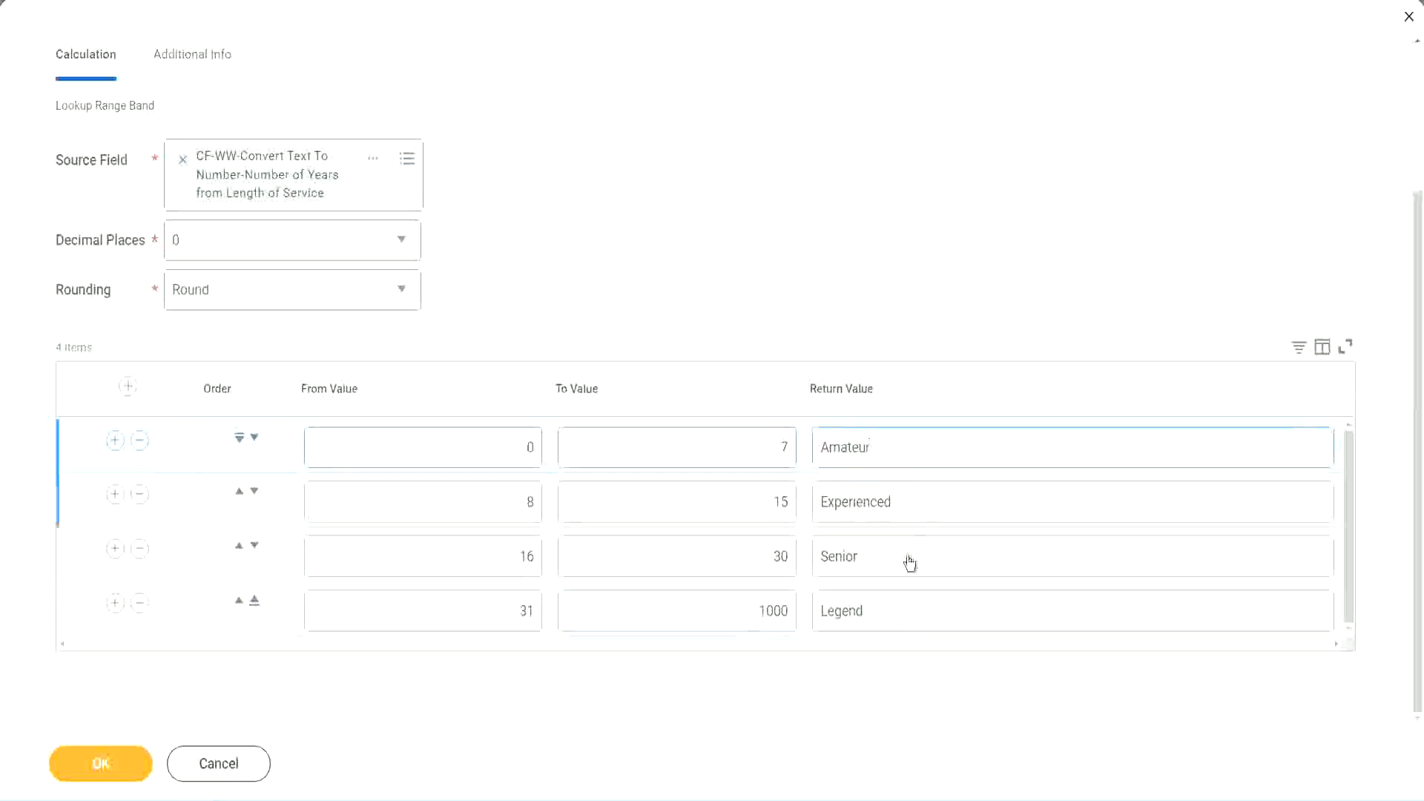
click(912, 563)
click(895, 606)
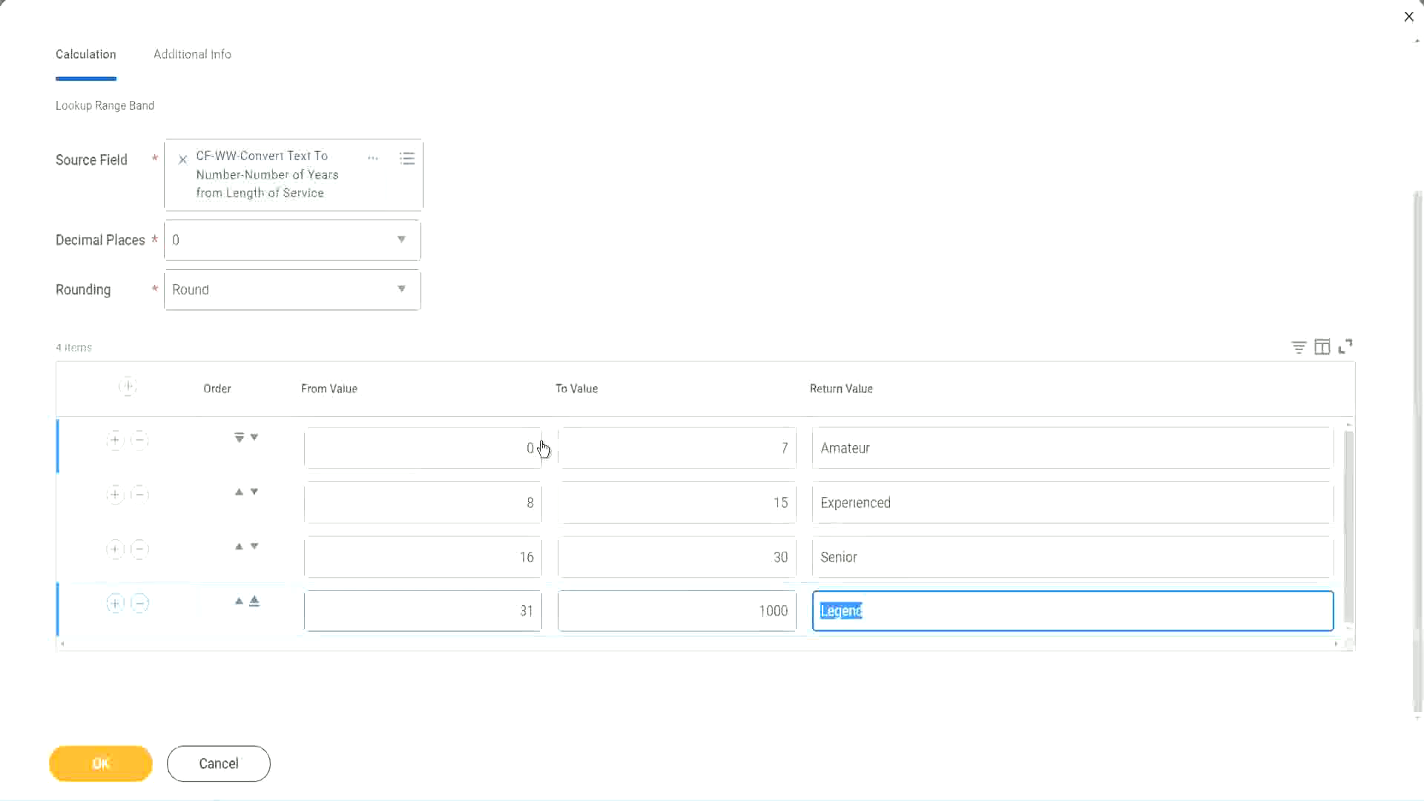
click(658, 321)
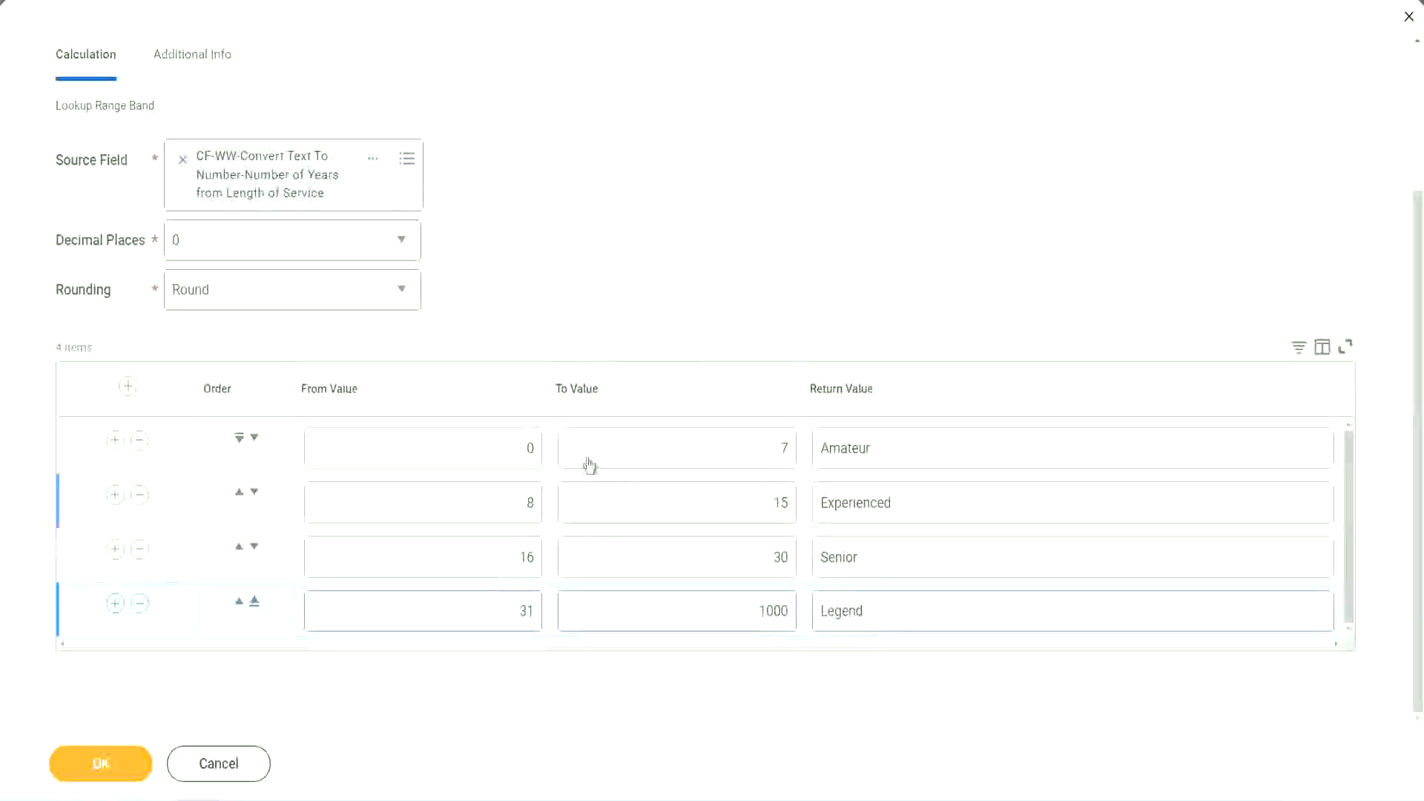
- Save the calculated field and copy its name, CF-WW-LRB-Identify Experience Bands from years of Service, from the confirmation page
click(99, 761)
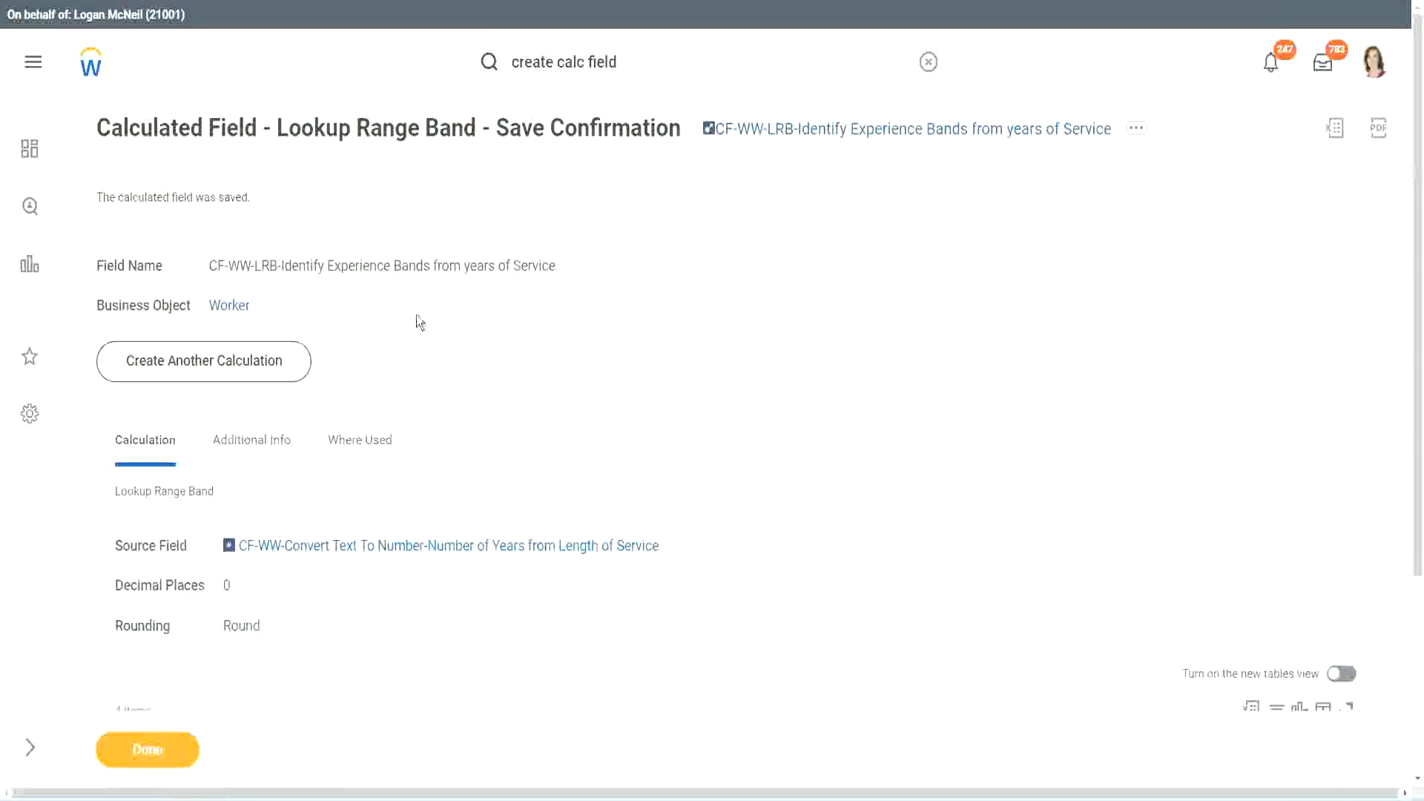
right_click(828, 133)
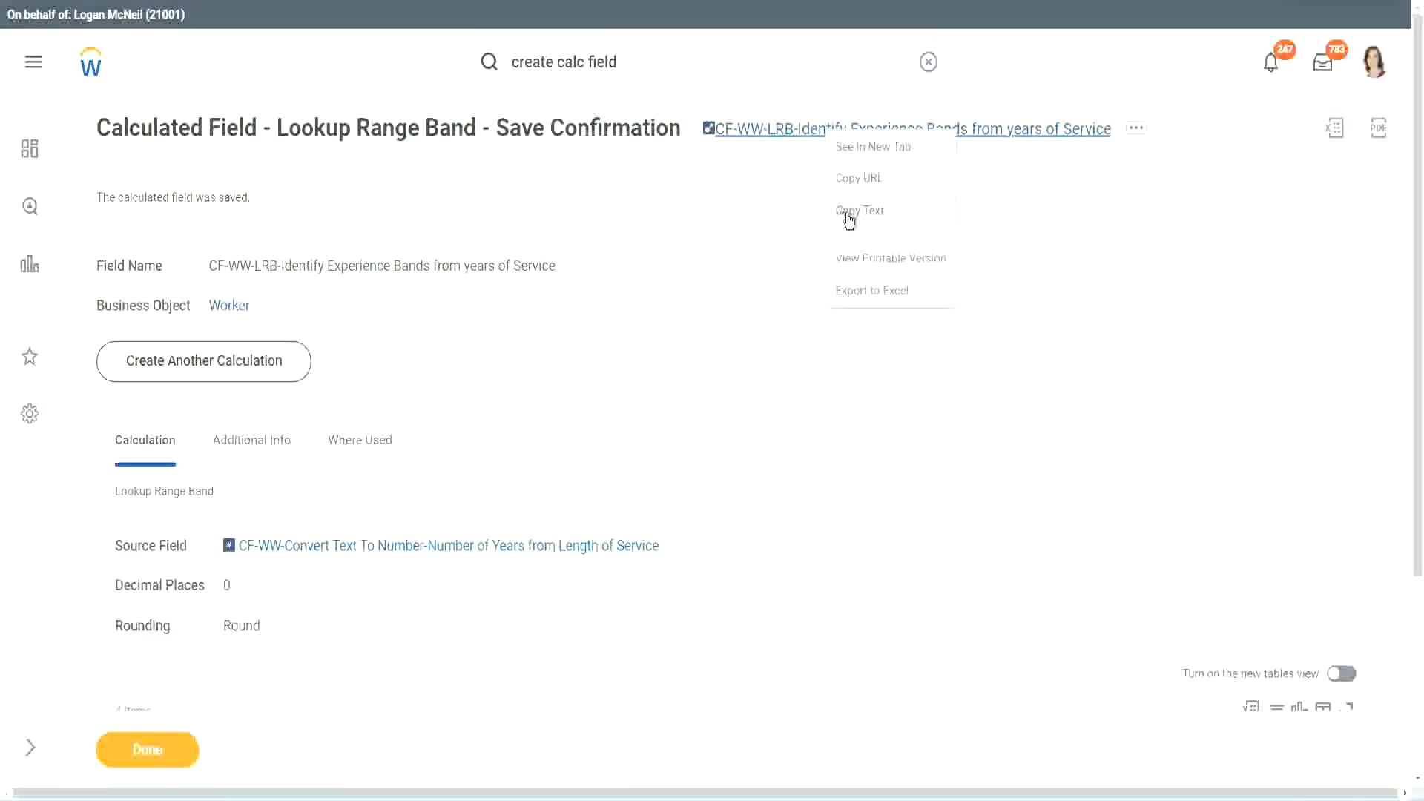
click(850, 217)
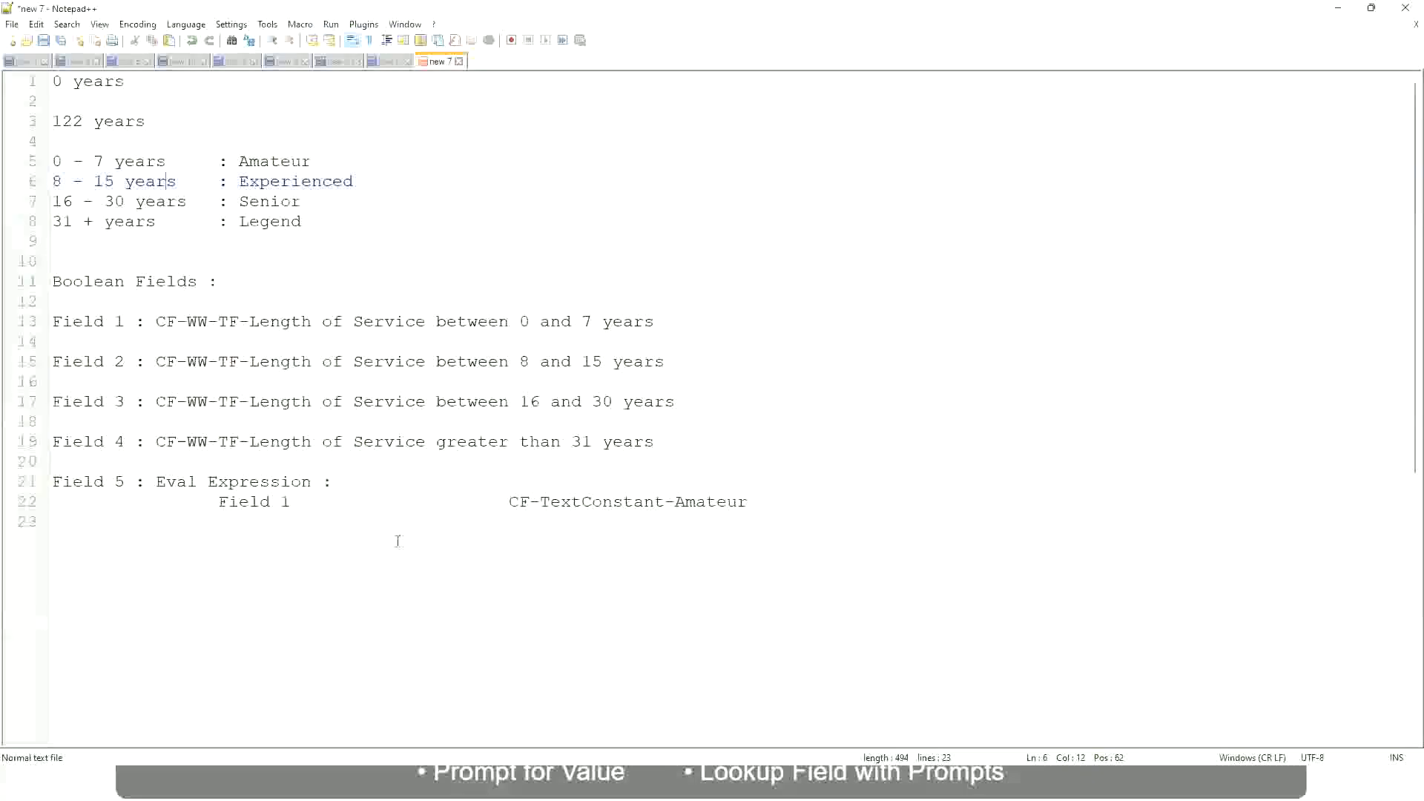
- In the Notepad++ notes, add a line below the Eval Expression entry with the amounts 10,000 USD and 1,000,000 USD, spaced apart
key(Return)
key(Return)
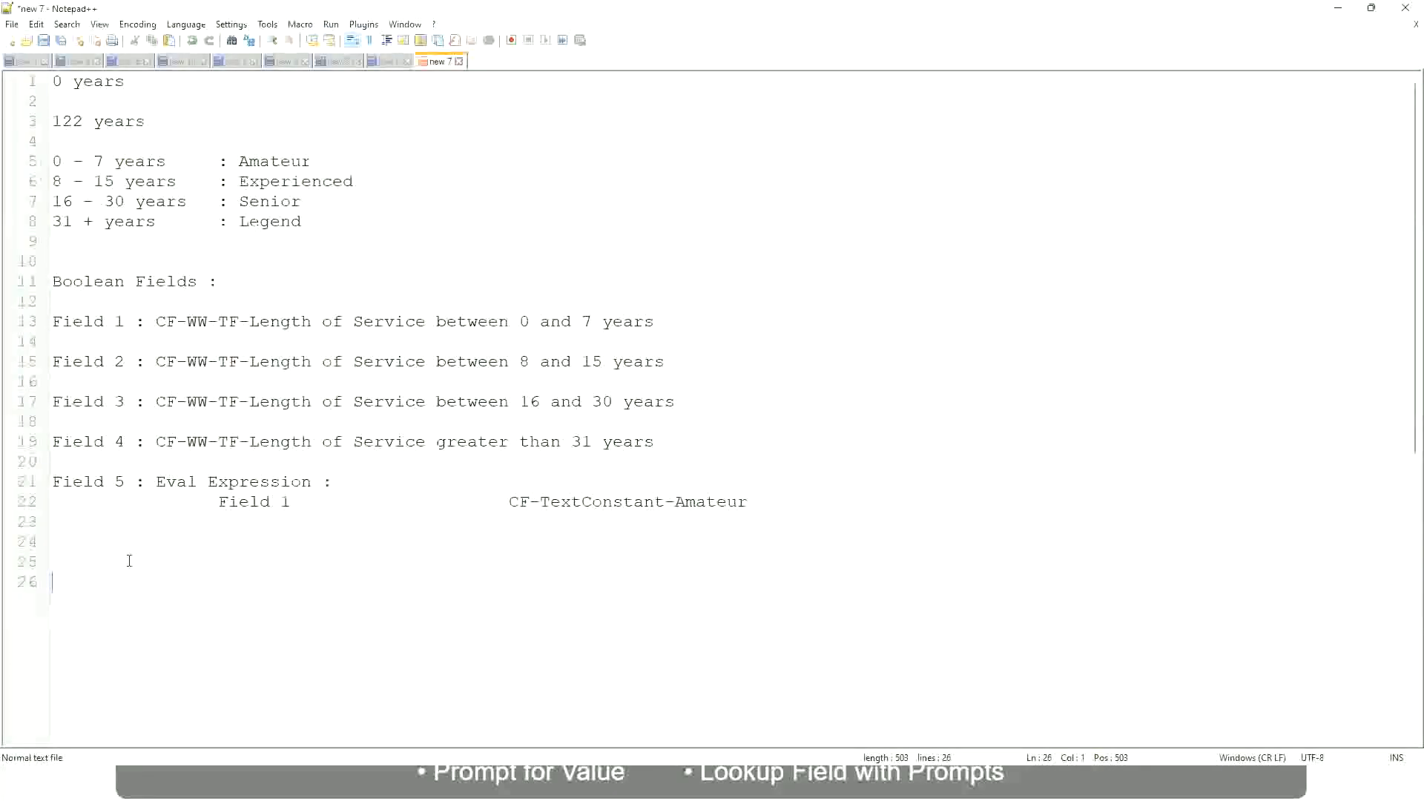
text(10,000 USD)
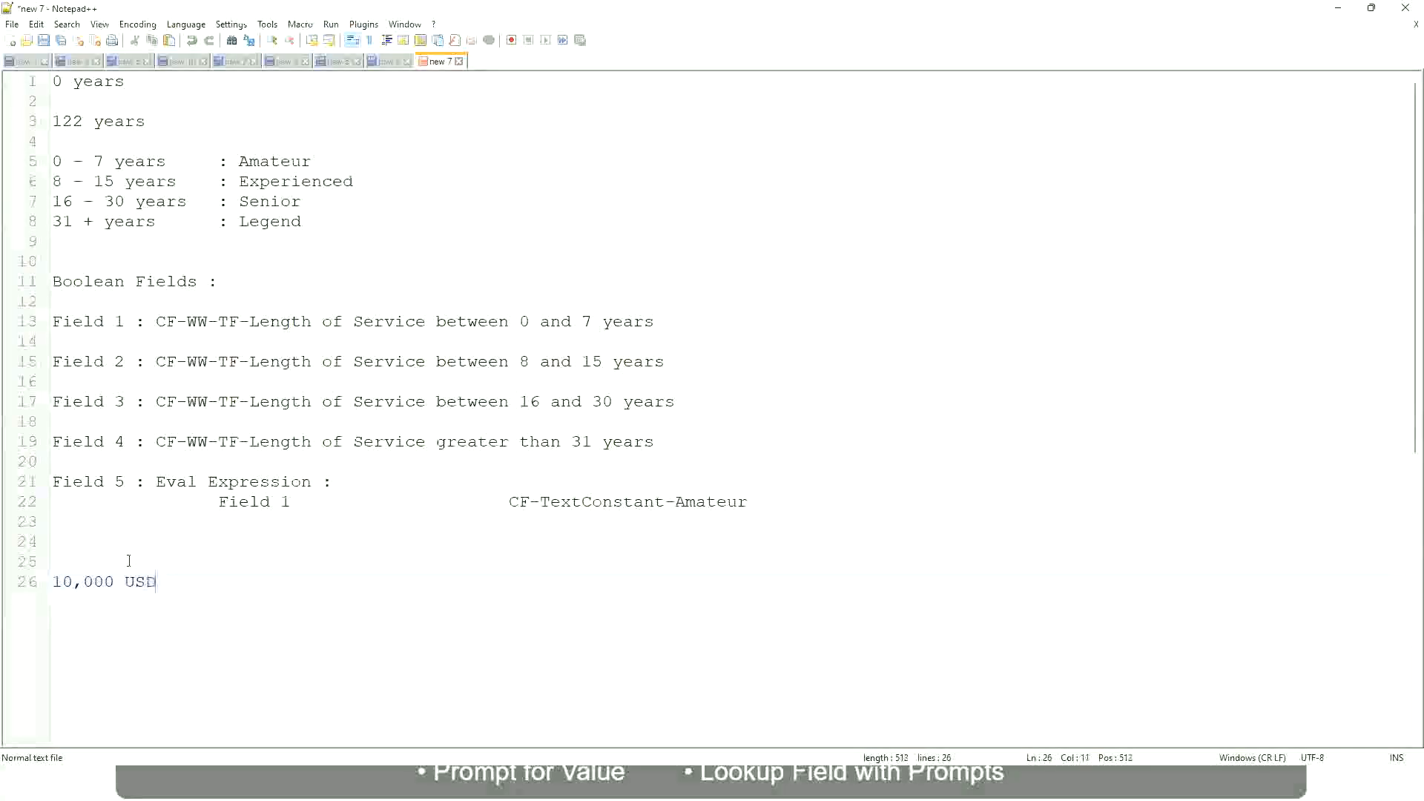
key(Tab)
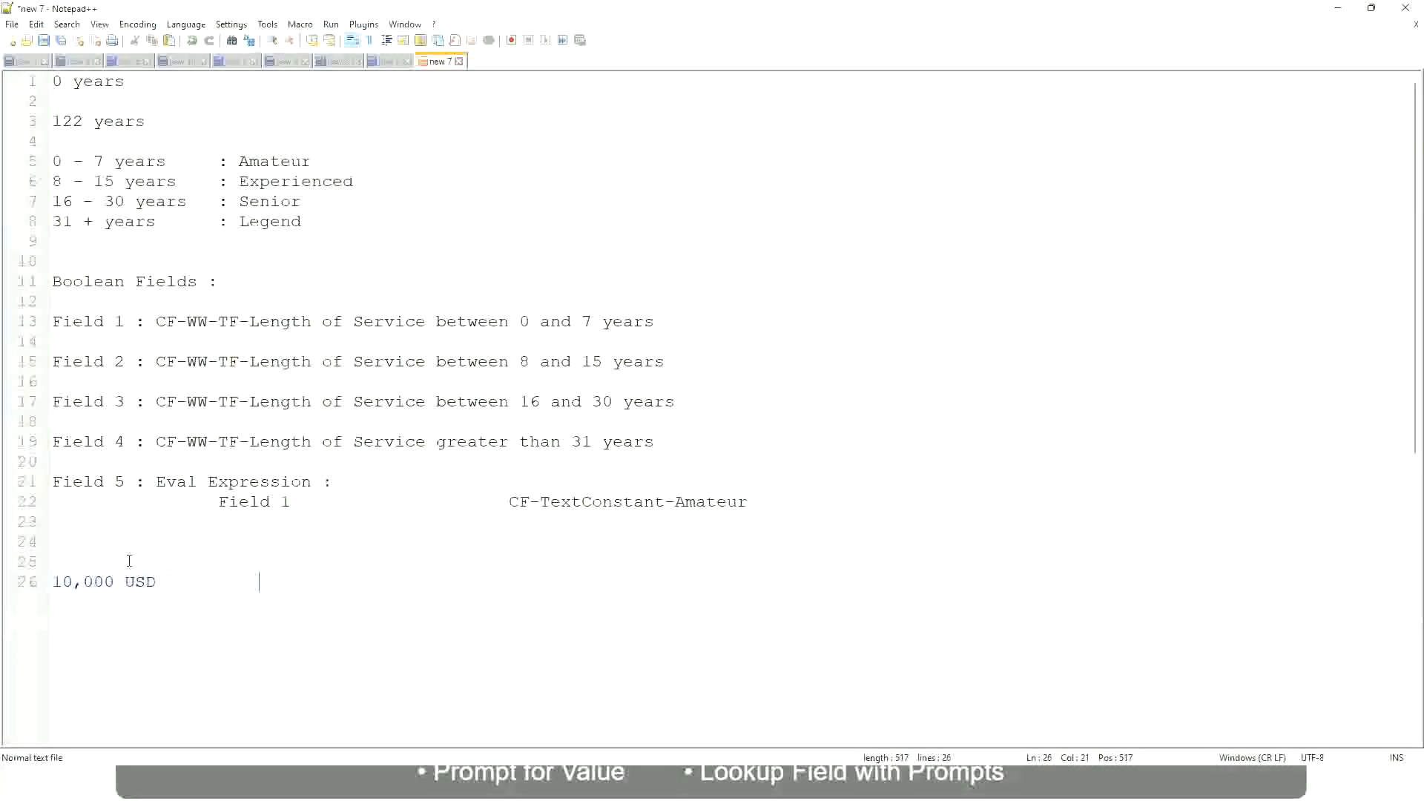
text(1,000,000)
key(Right)
key(Right)
key(Right)
key(Right)
key(Right)
key(Right)
key(Right)
key(Right)
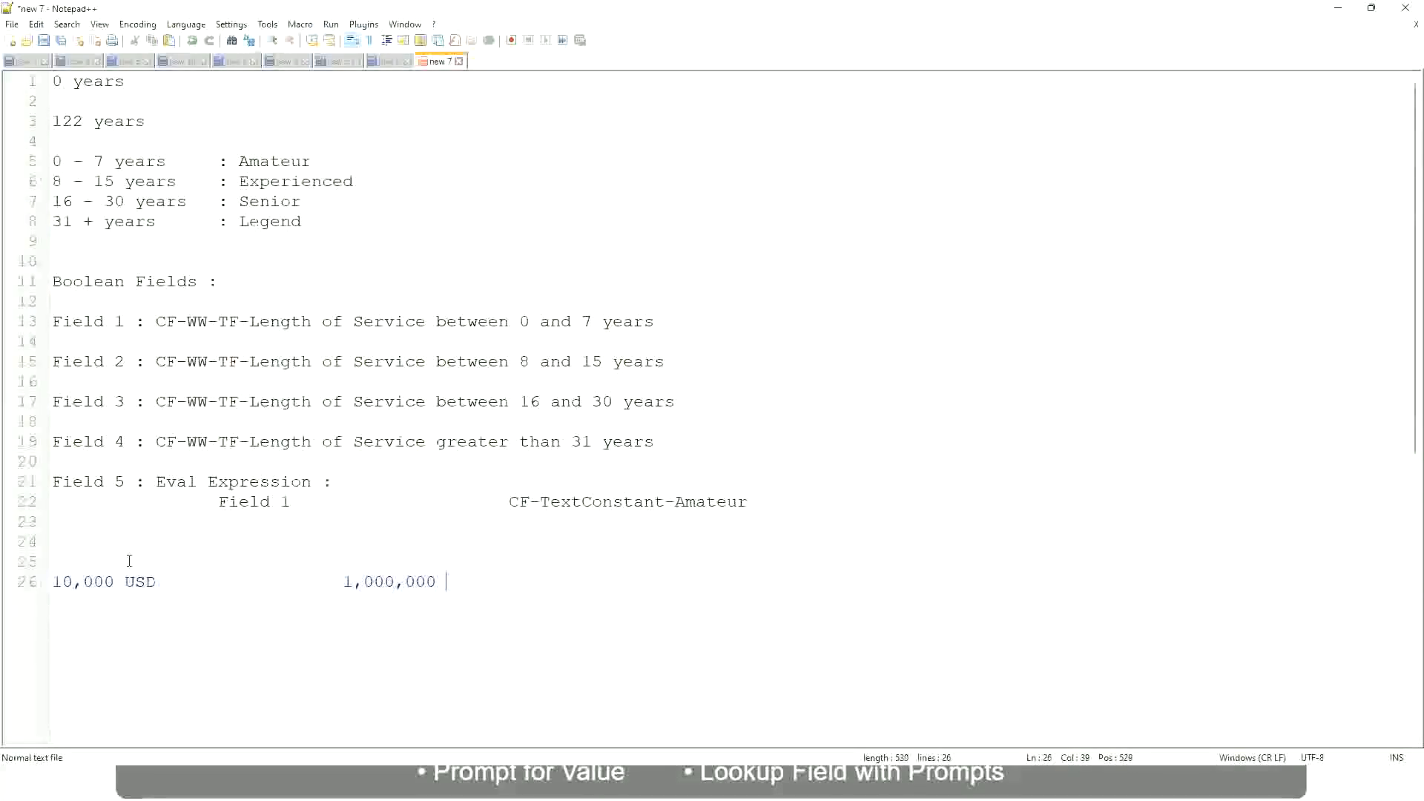
text(USD)
key(Return)
key(Return)
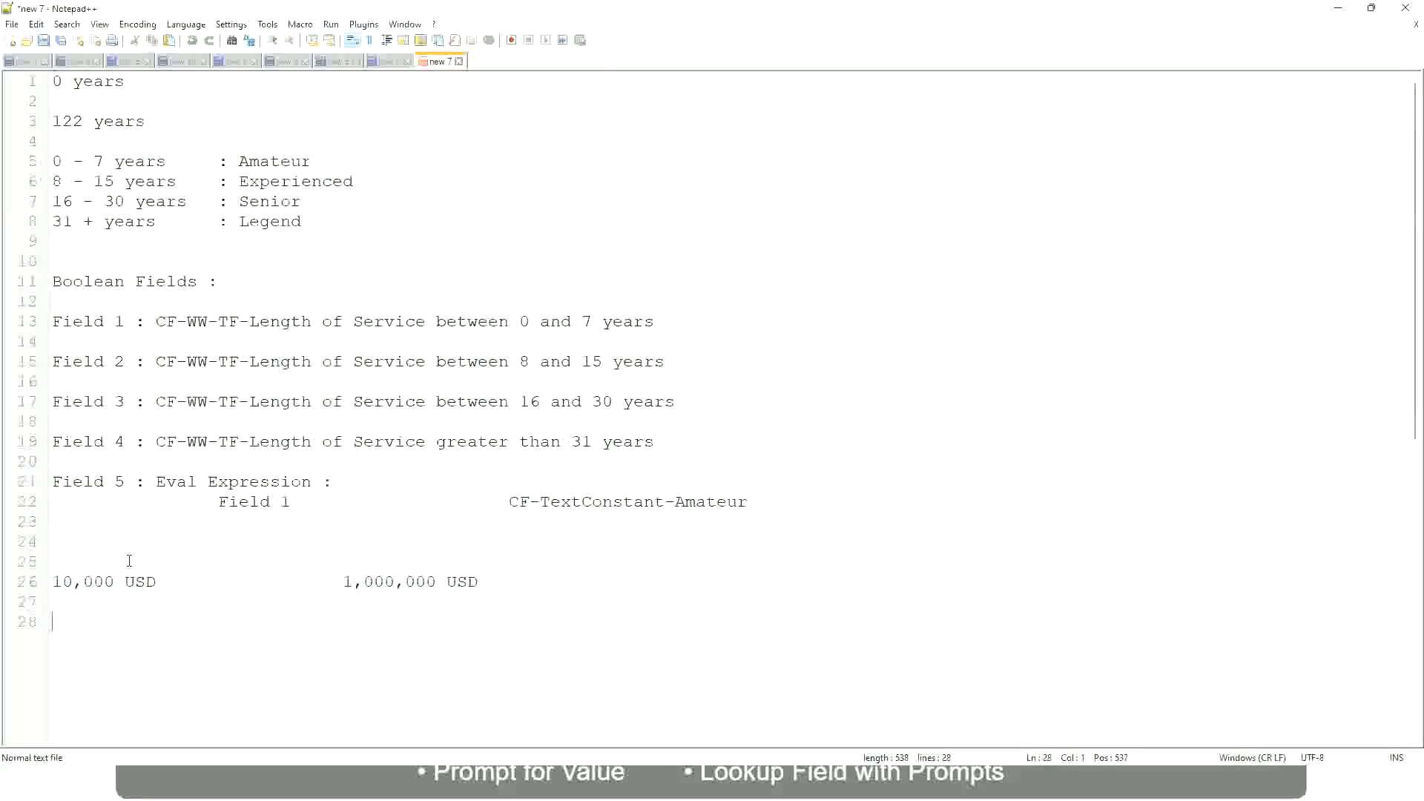
- Below the USD amounts in the notes, add the salary bands 10 - 50,000 : Low and 50,001 - 150,000 : Medium
text(10 - 50,000             : Low)
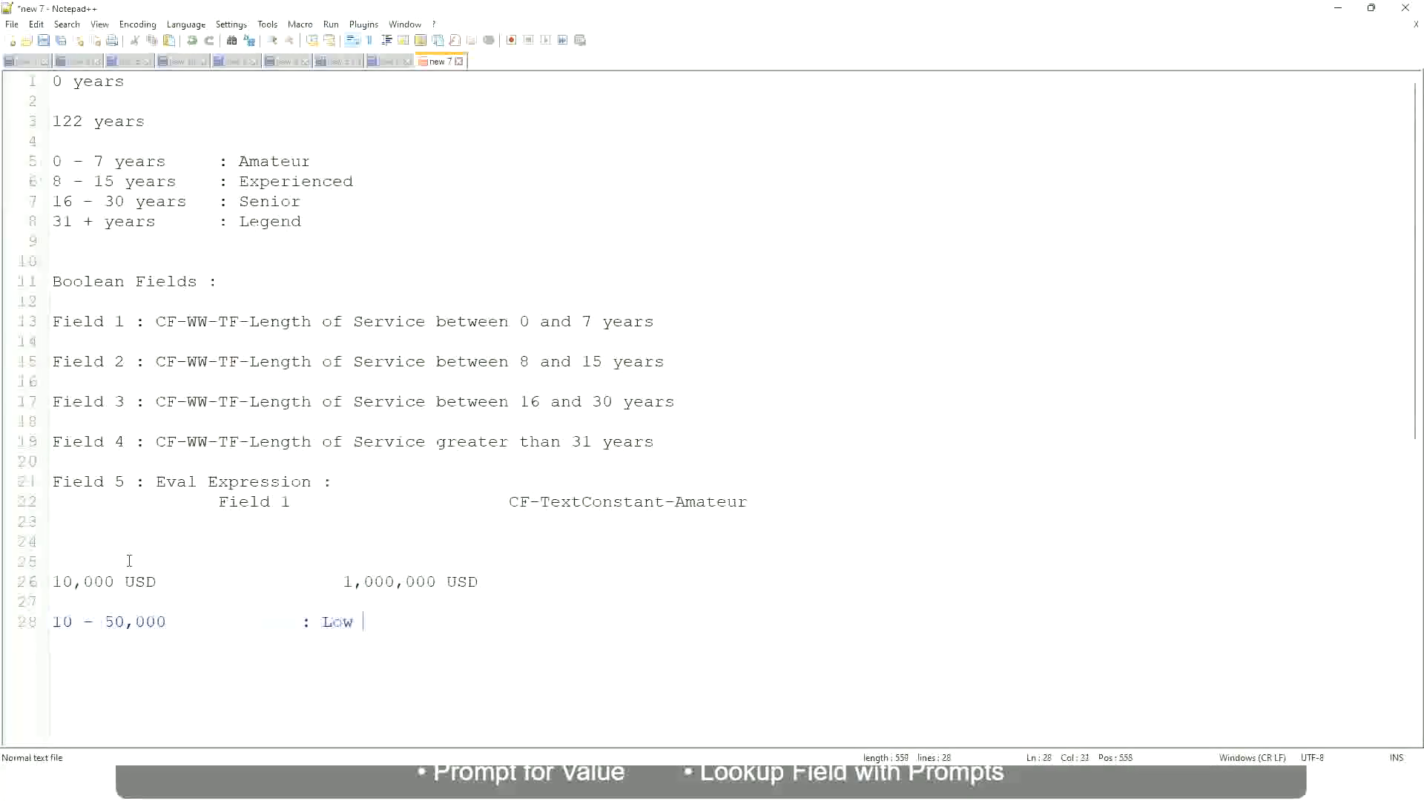
key(Return)
key(Return)
key(Up)
text(50,001 )
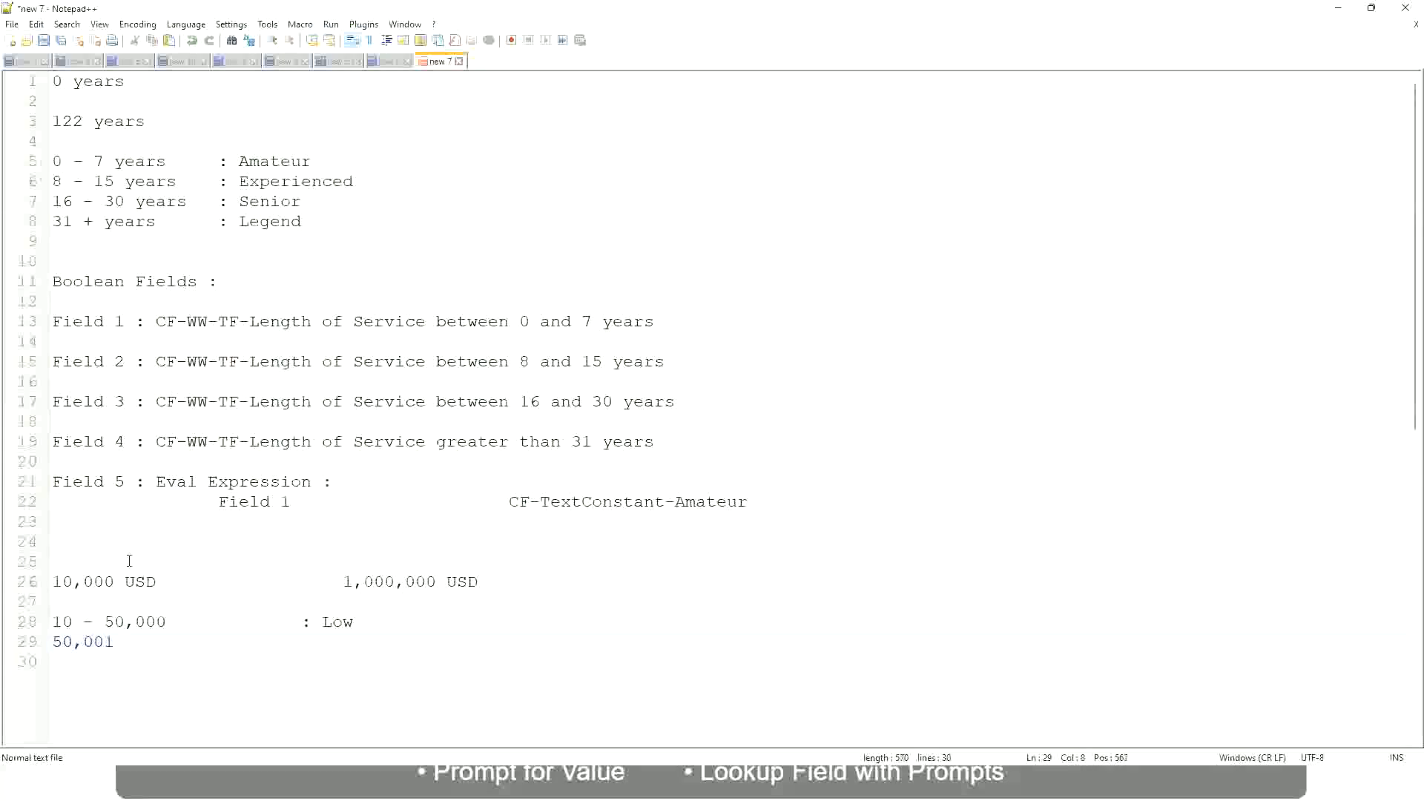
text(- 150,000)
key(Tab)
key(Tab)
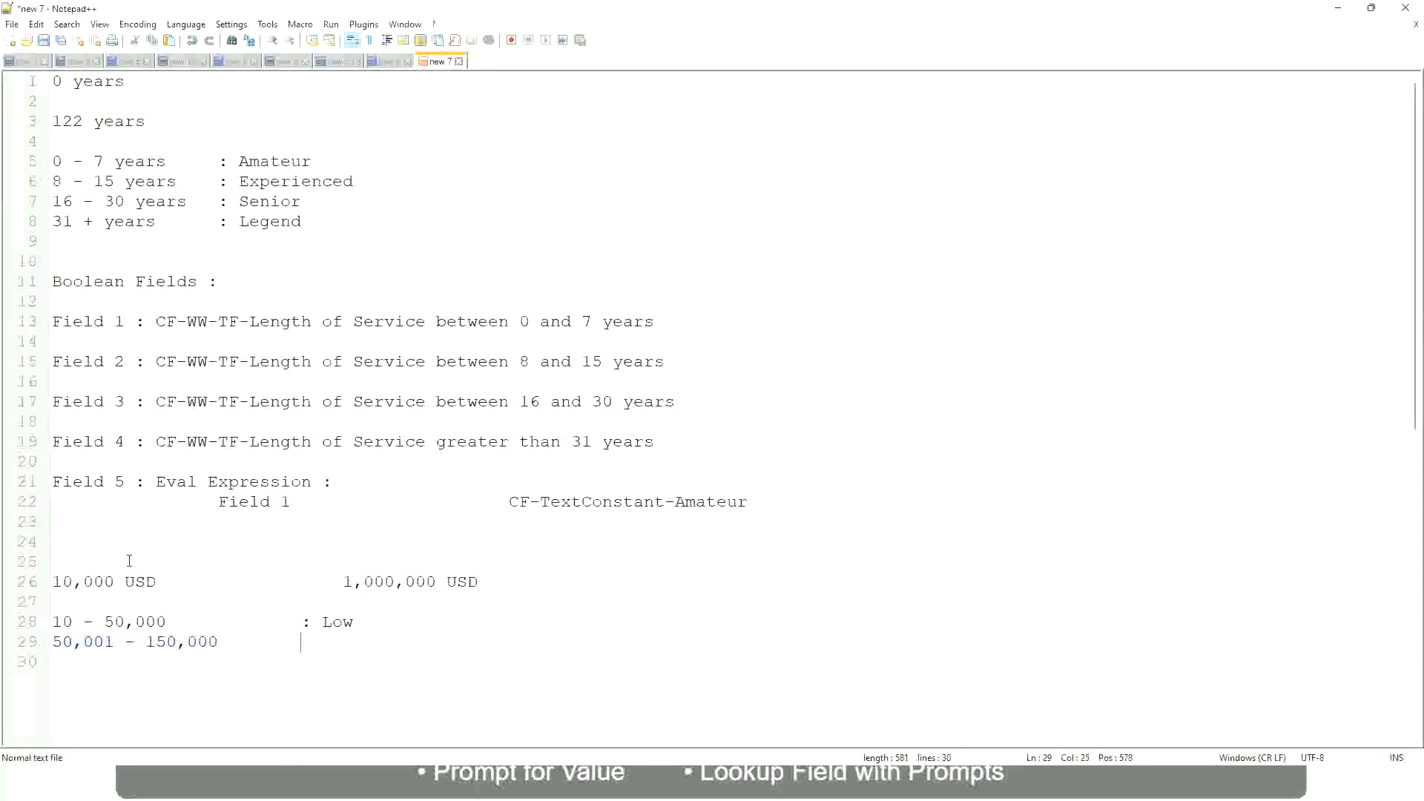
text(: Medium)
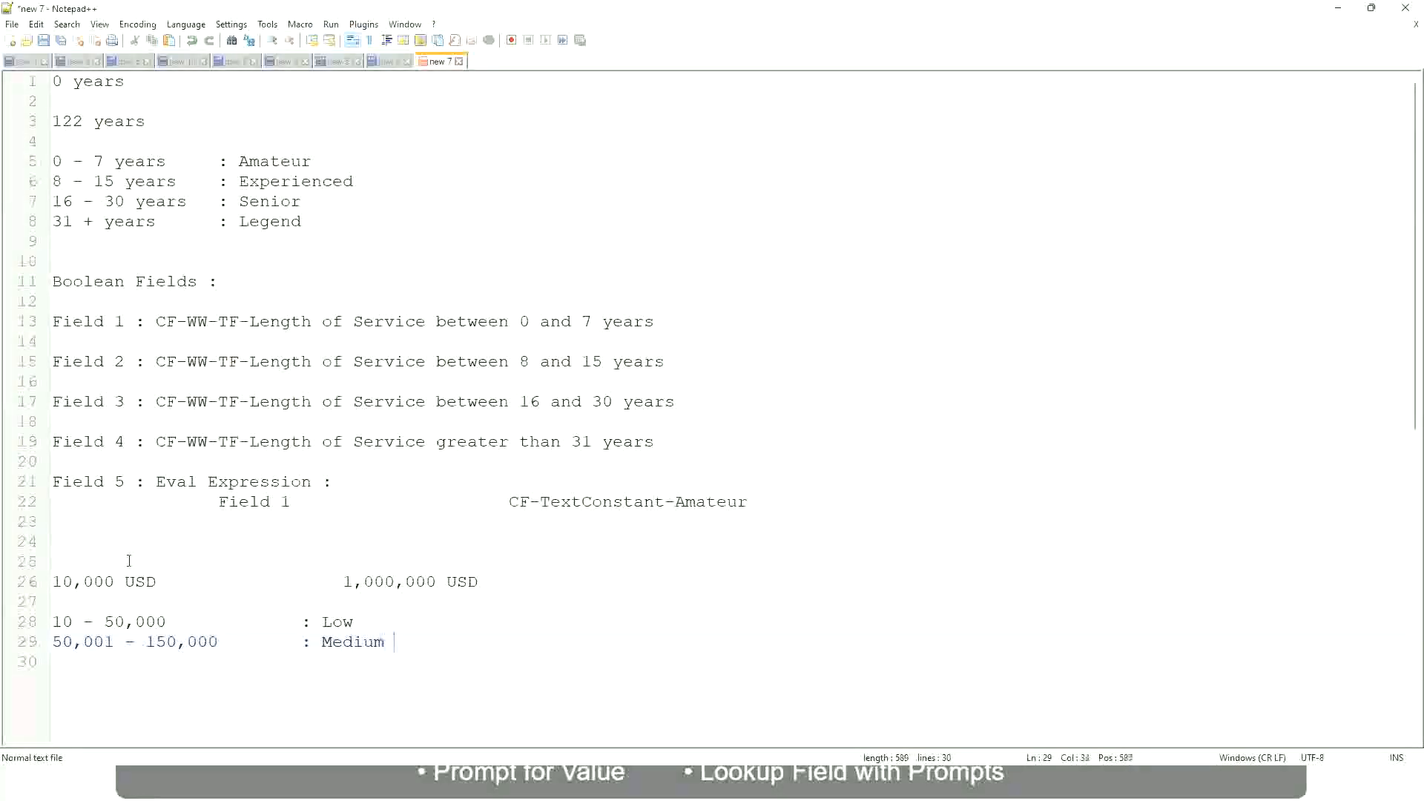
- Add a third salary band line reading > 150,000 : High, with its label aligned to the bands above
key(Return)
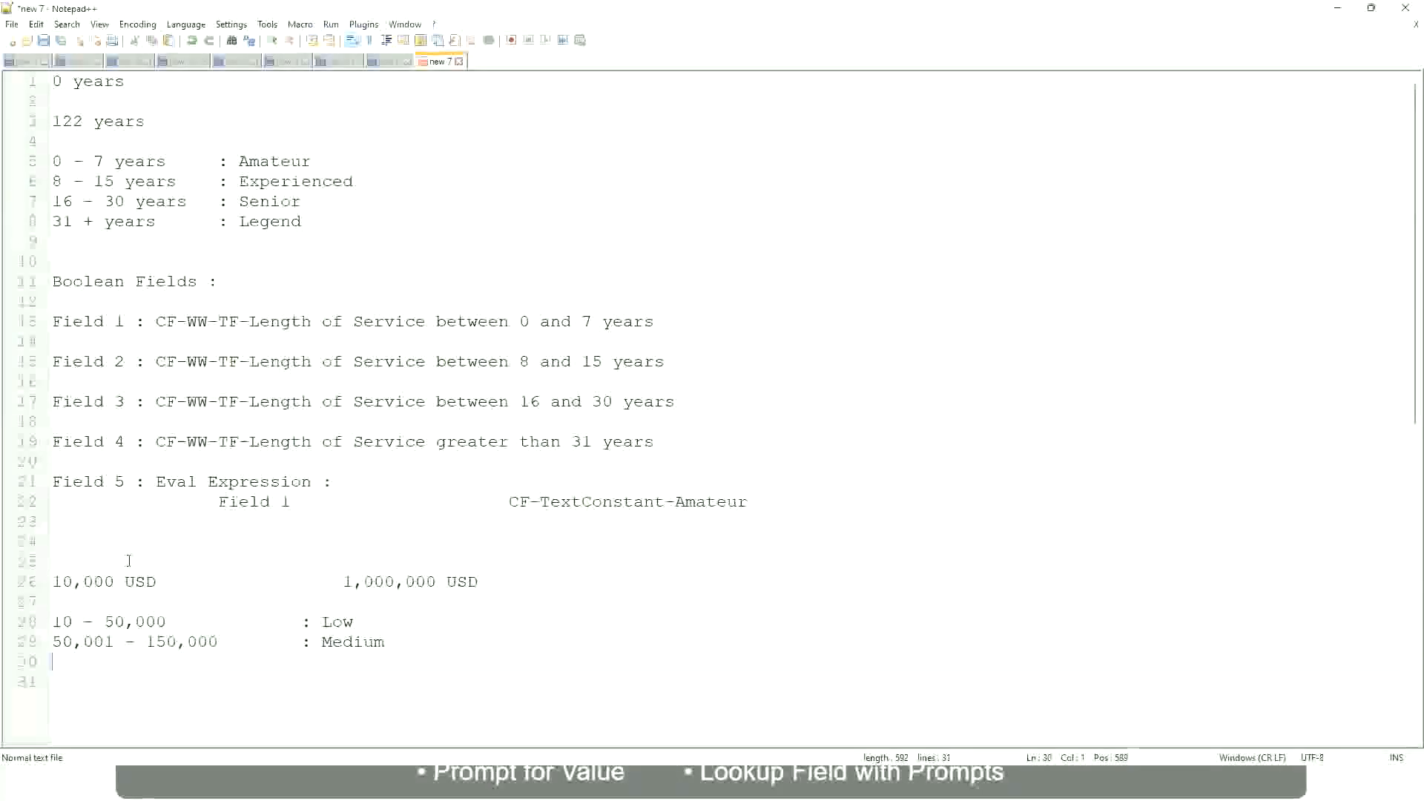
text(> 1)
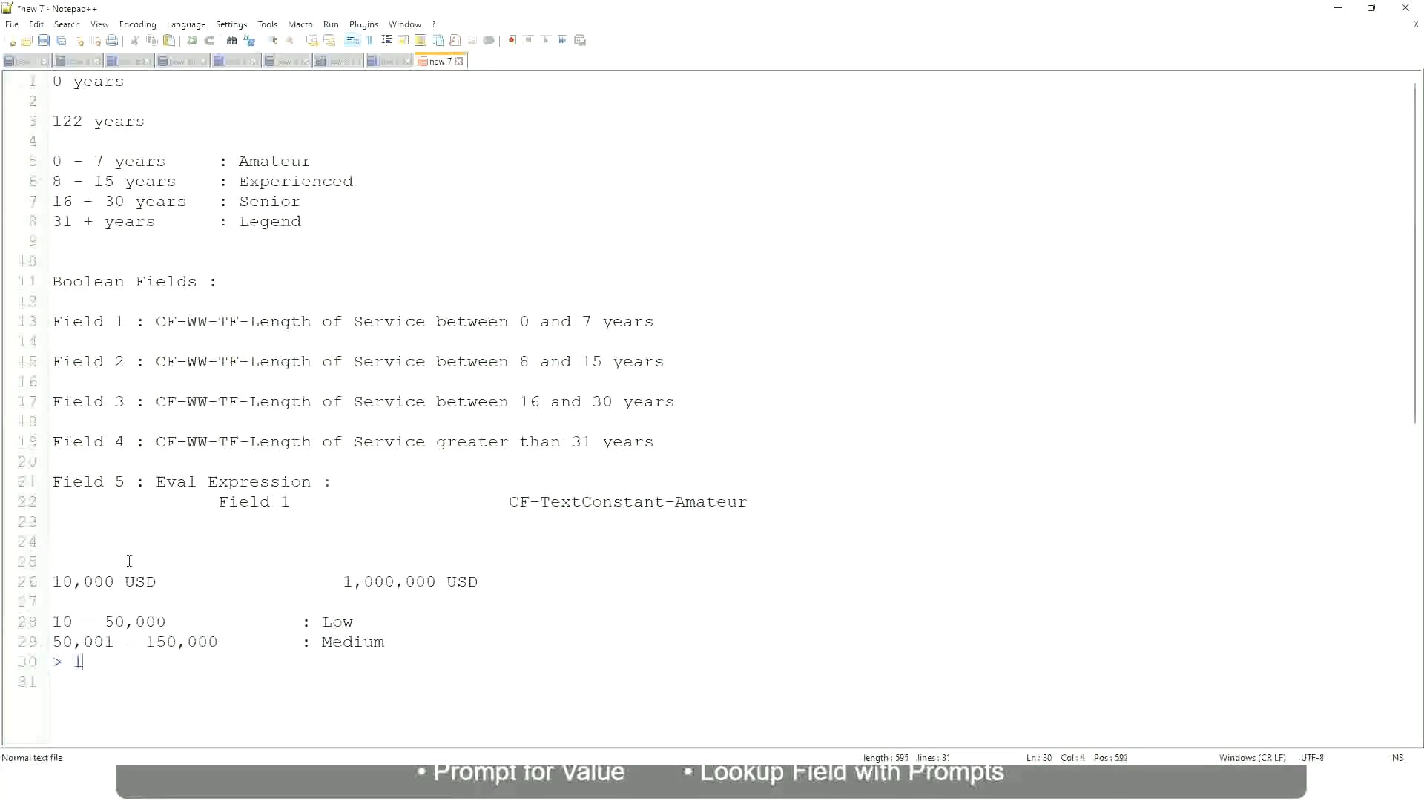
text(50,000)
key(Tab)
key(Tab)
key(Tab)
text(: High)
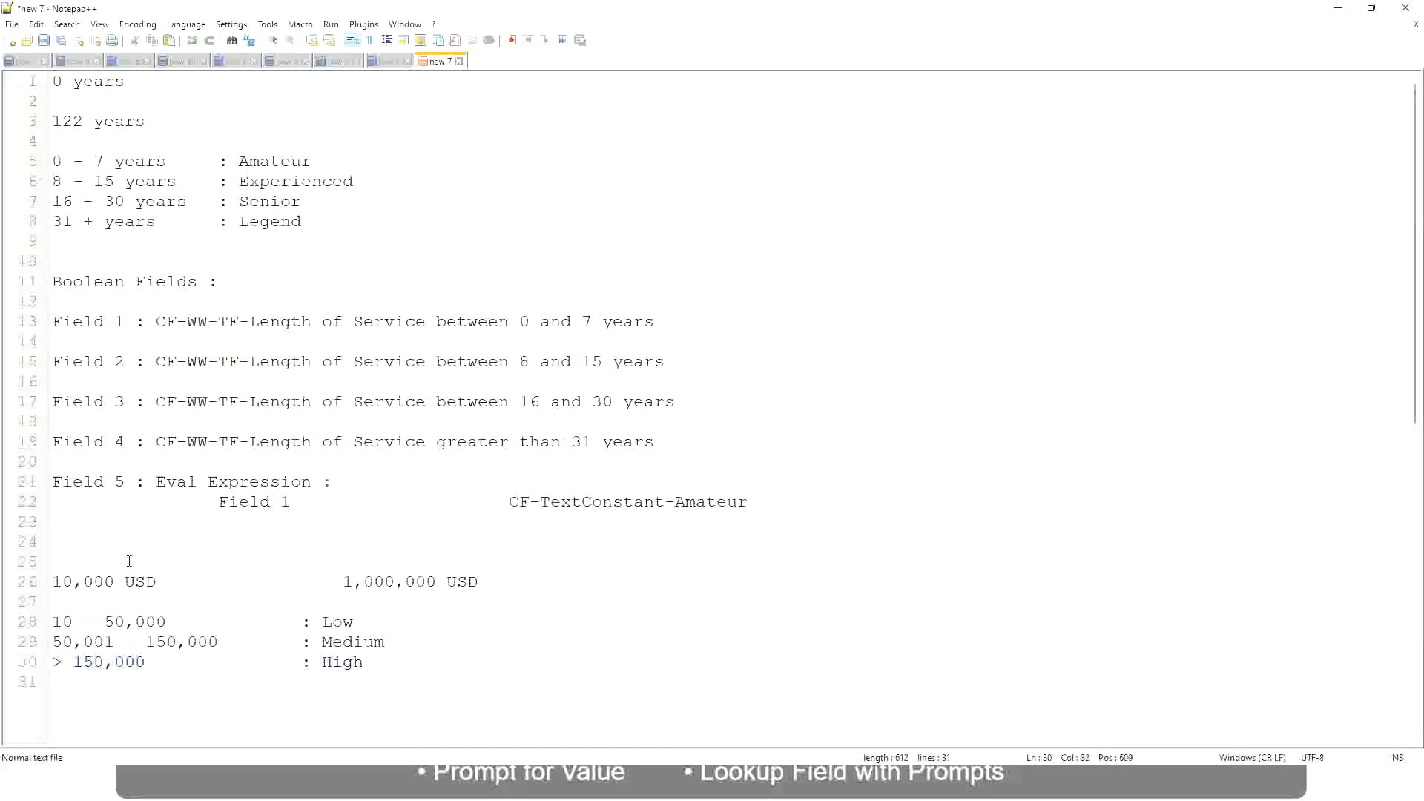
- Review the 10,000 USD to 1,000,000 USD range against the Low, Medium and High salary bands in the notes
click(46, 581)
click(45, 582)
click(58, 581)
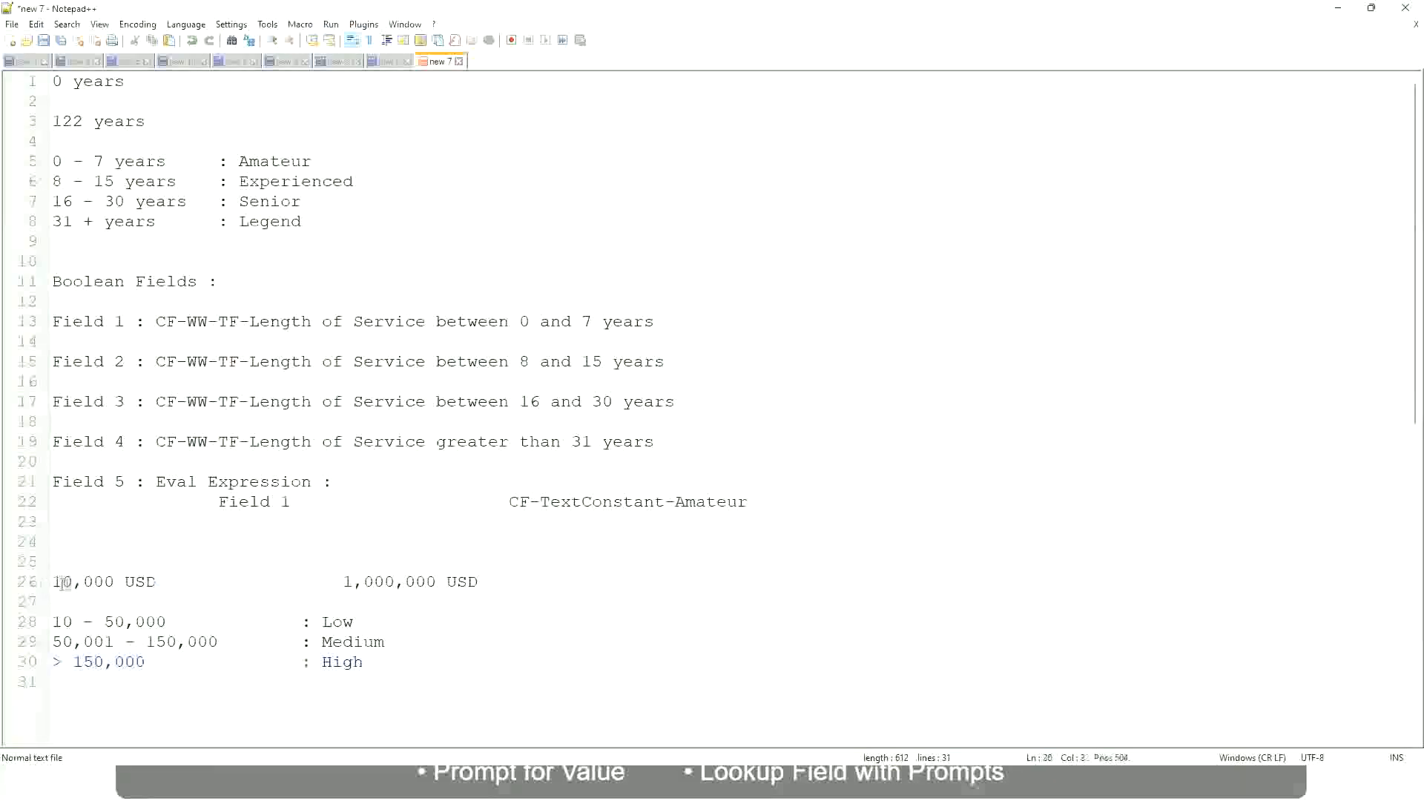
double_click(424, 582)
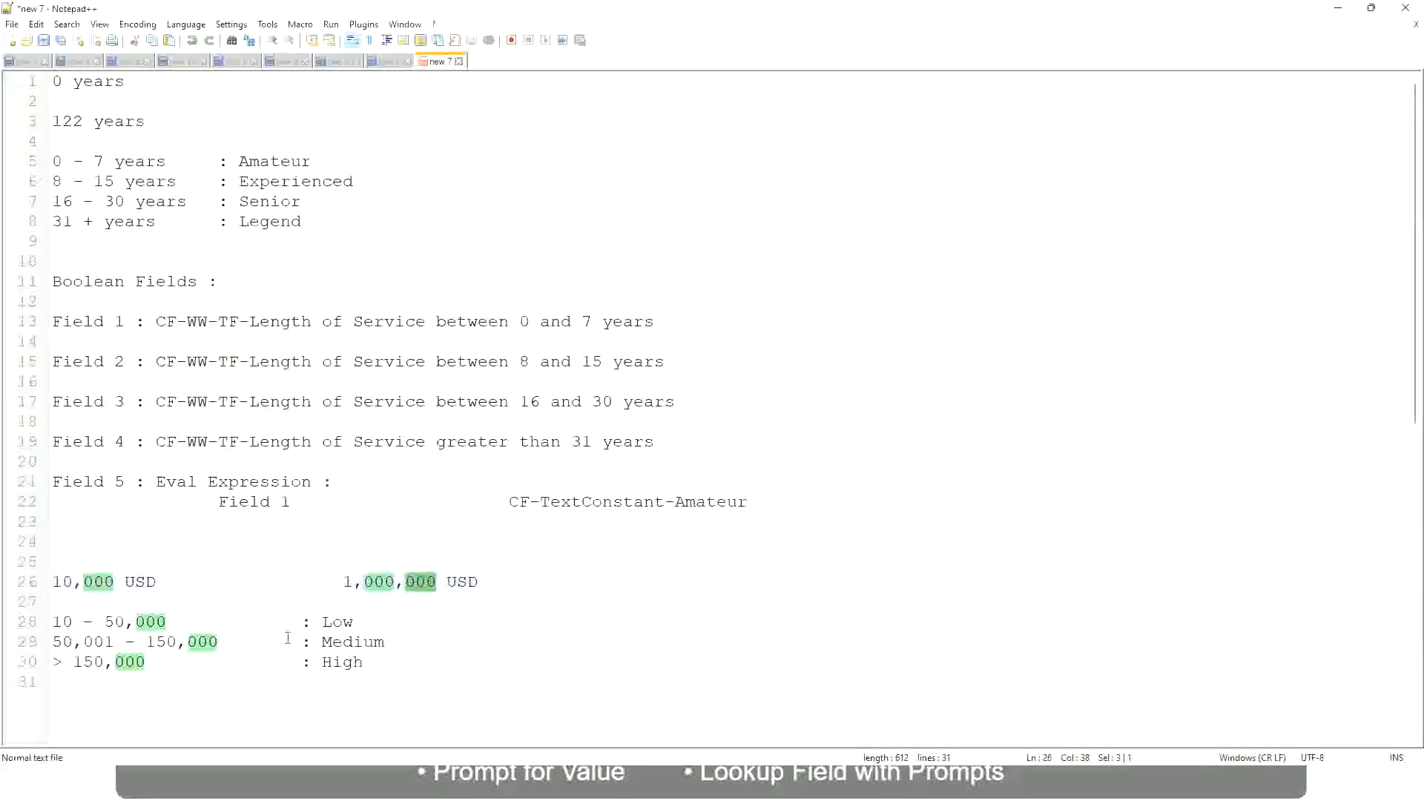
click(256, 641)
click(44, 581)
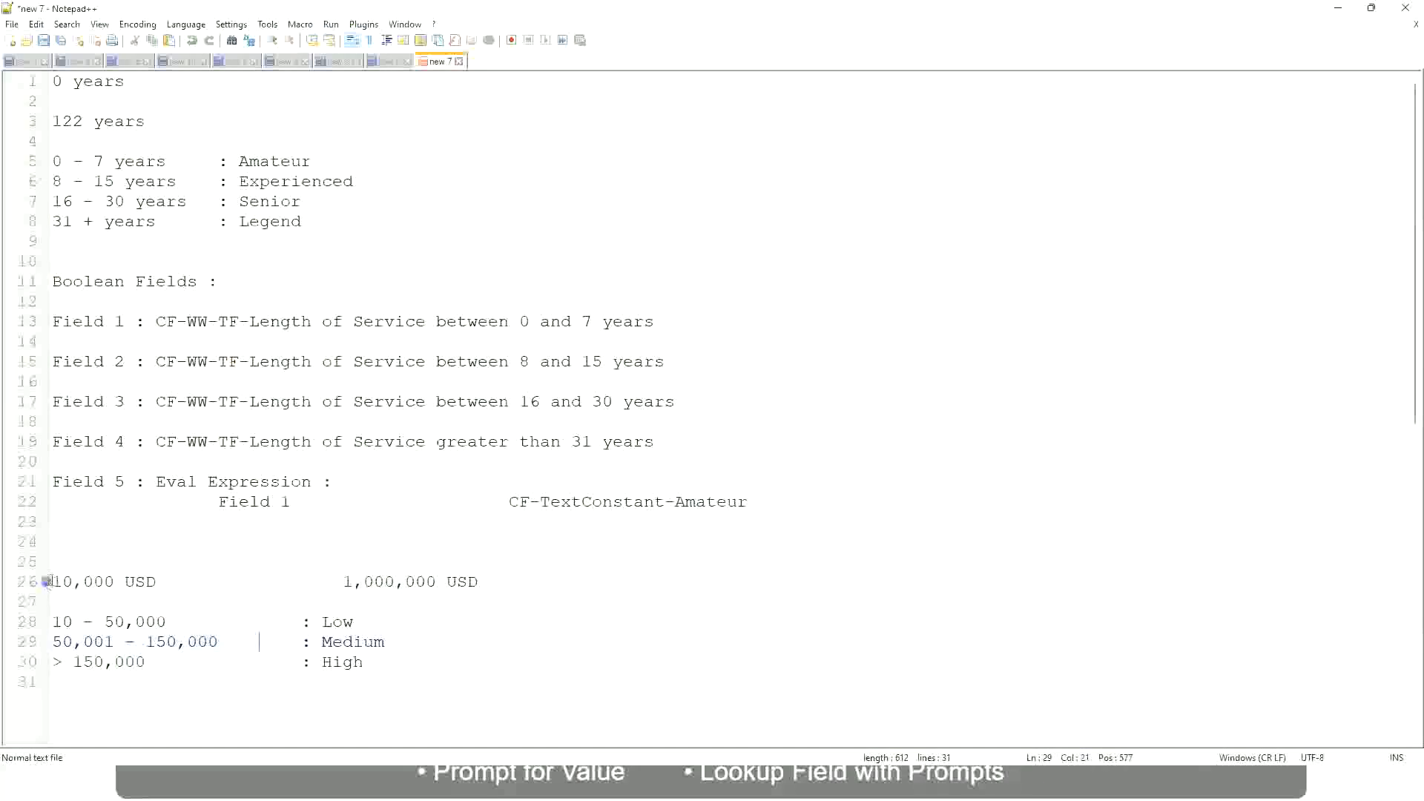
click(439, 583)
click(344, 622)
click(342, 664)
click(170, 605)
click(351, 679)
click(364, 659)
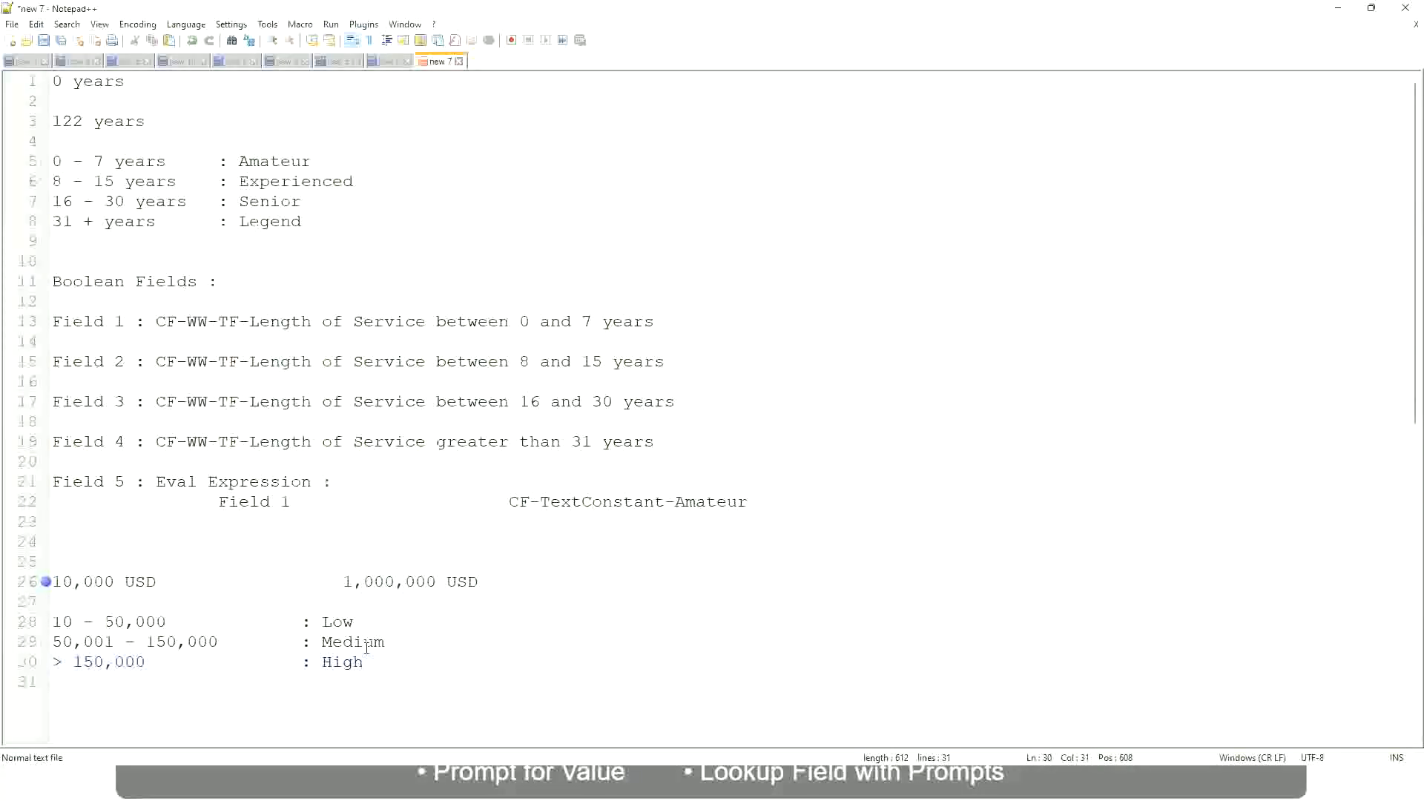